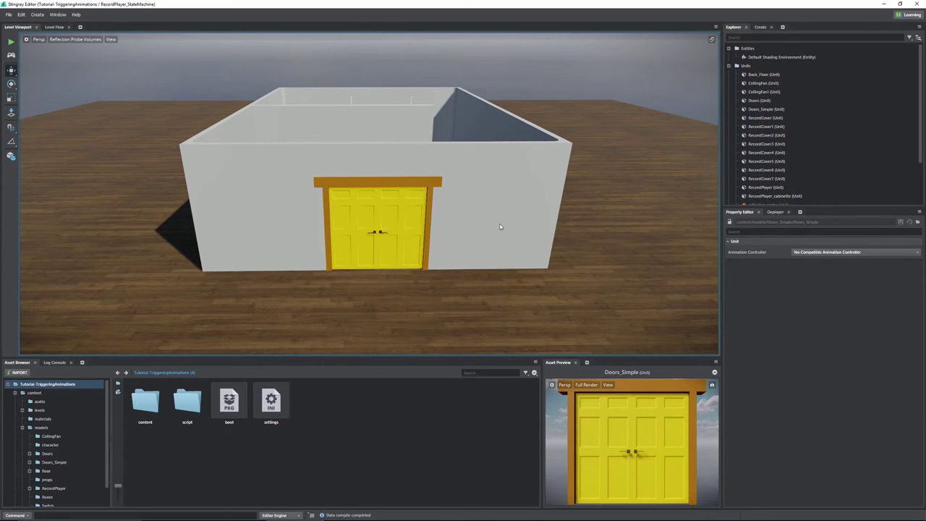
- Examine the double doors in the room's front wall from several angles and distances
left_click_drag(551, 198, 276, 209, "alt")
right_click_drag(276, 208, 403, 239, "alt")
left_click_drag(403, 239, 331, 236, "alt")
right_click_drag(199, 207, 265, 207, "alt")
left_click_drag(265, 206, 423, 228, "alt")
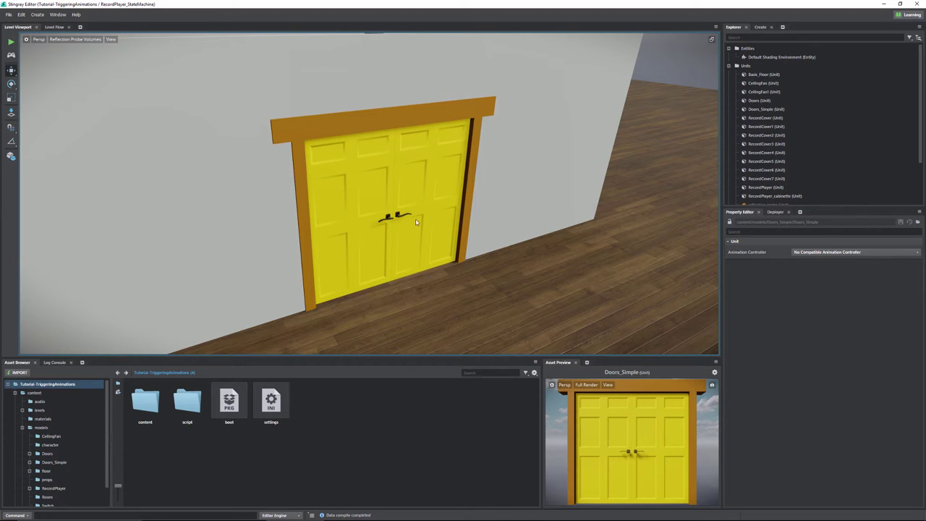
left_click_drag(444, 219, 350, 223, "alt")
right_click_drag(351, 223, 405, 267, "alt")
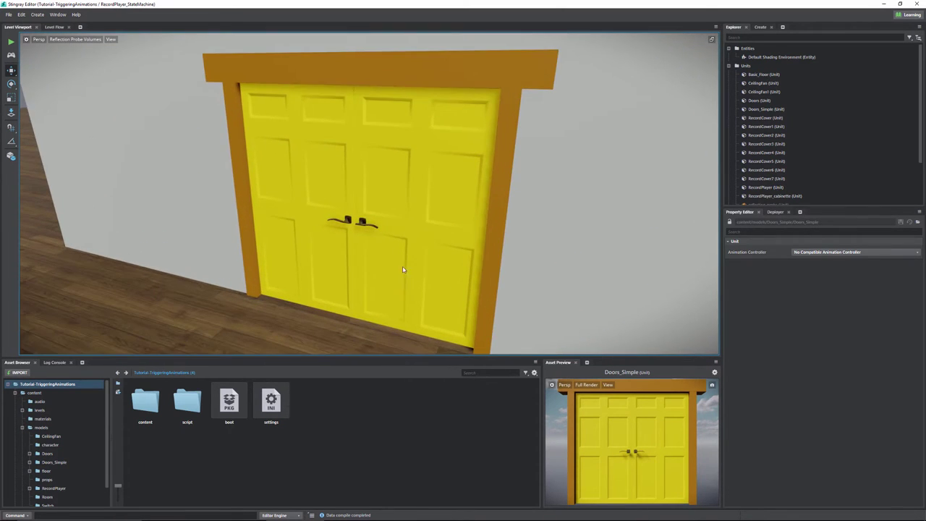
middle_click_drag(405, 267, 371, 243, "alt")
right_click_drag(371, 244, 399, 248, "alt")
mouse_move(400, 248)
left_mouse_down("alt")
mouse_move(374, 245)
mouse_move(453, 250)
mouse_move(388, 248)
left_mouse_up("alt")
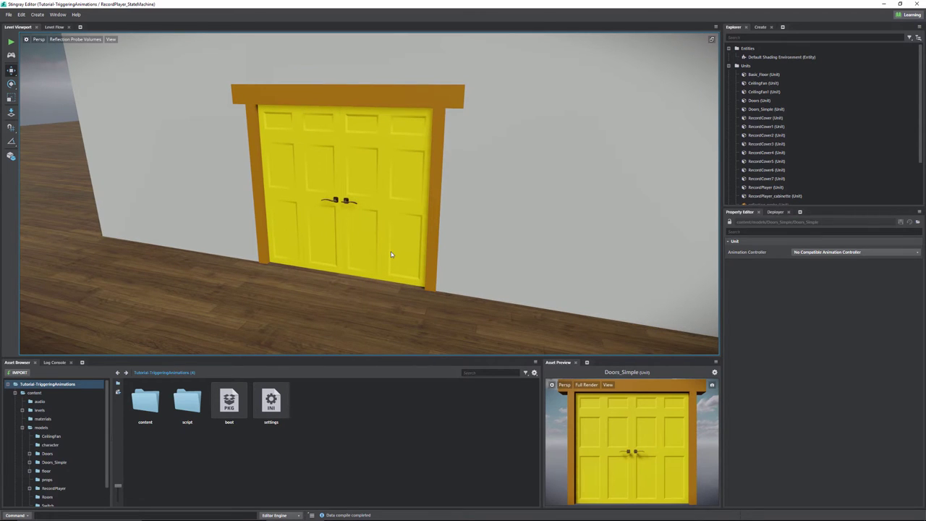
right_click_drag(391, 254, 428, 220, "alt")
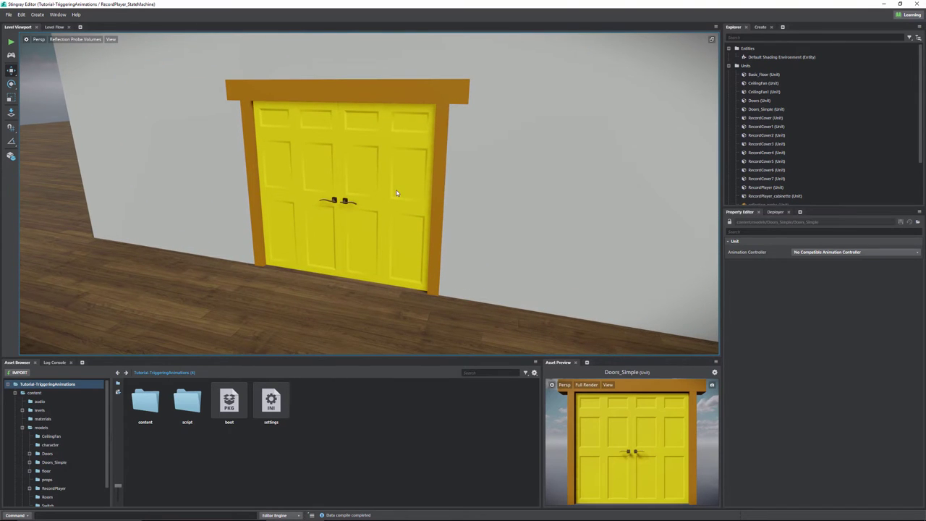
- Locate the source asset of the level's Doors_Simple unit in the asset browser
left_click(343, 166)
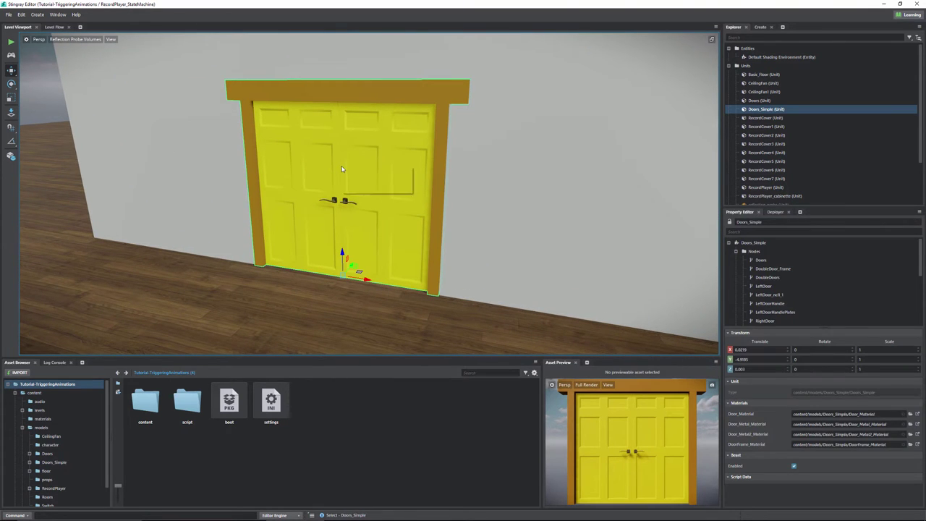
right_click(343, 169)
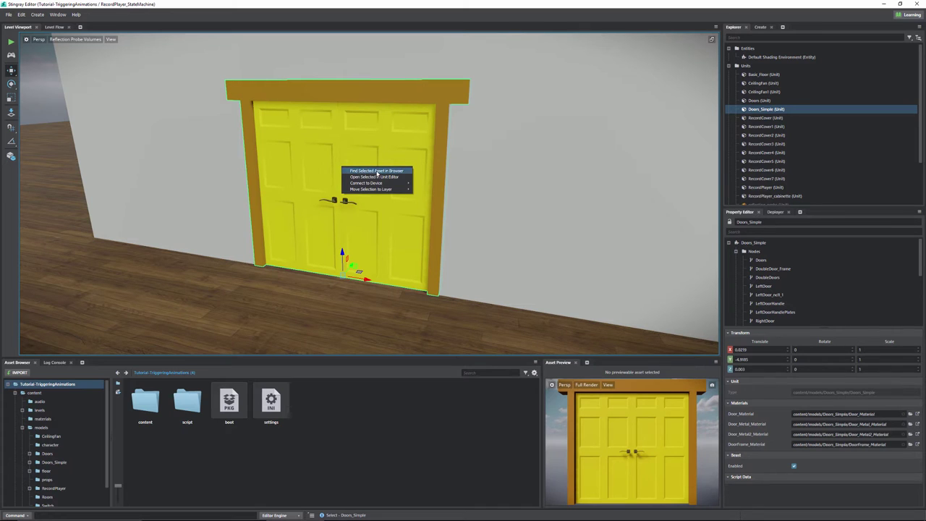
left_click(376, 171)
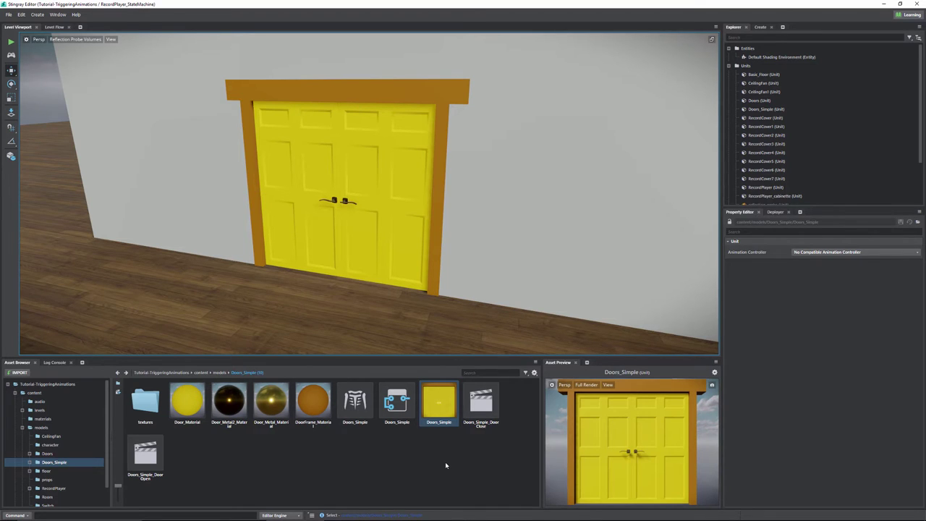
- Play the Doors_Simple_DoorOpen animation clip in the asset preview, and select the Doors_Simple_DoorClose clip
left_click(487, 402)
left_click(147, 457)
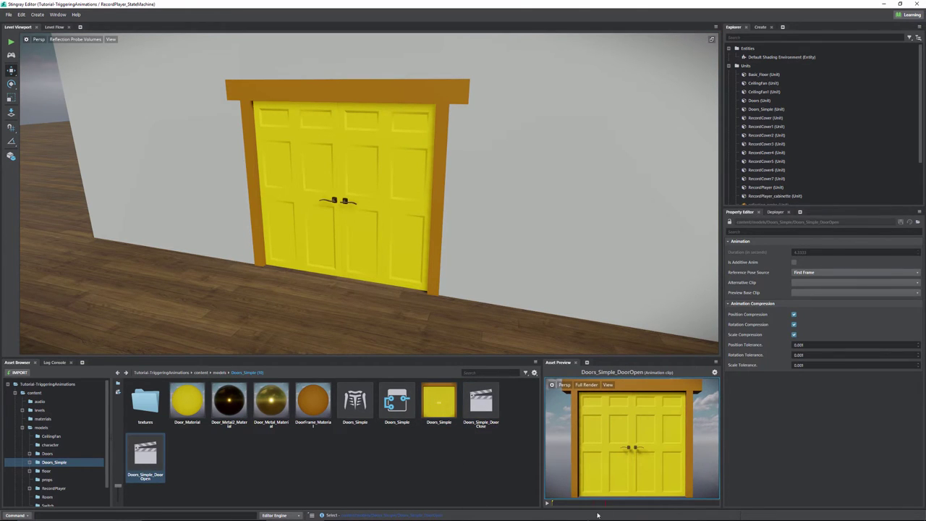
left_click(547, 504)
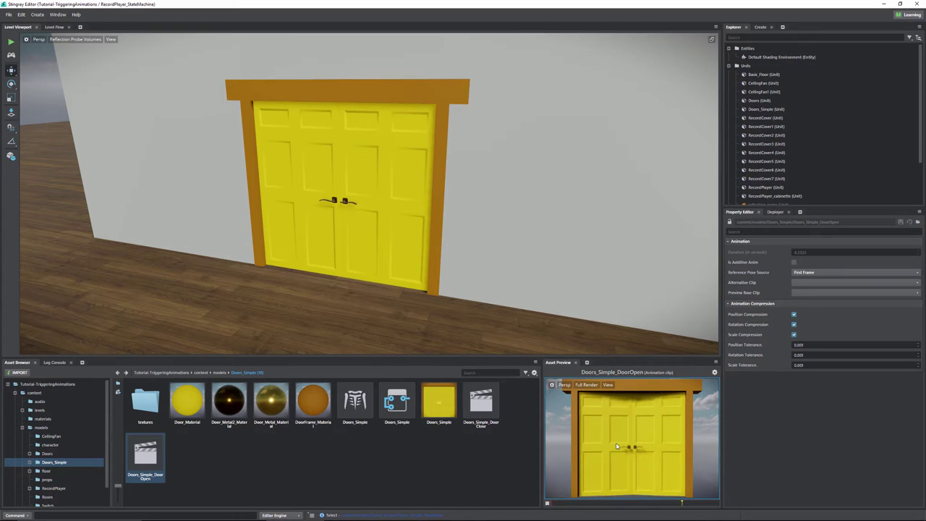
left_click(484, 406)
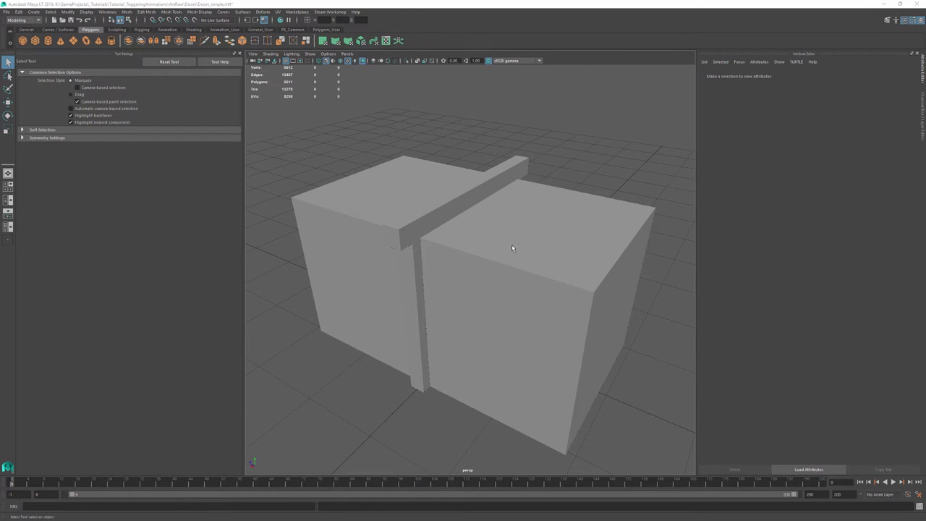
- Switch to Maya LT and examine the DoorCollision box surrounding the doors from several angles
left_click_drag(572, 233, 415, 263, "alt")
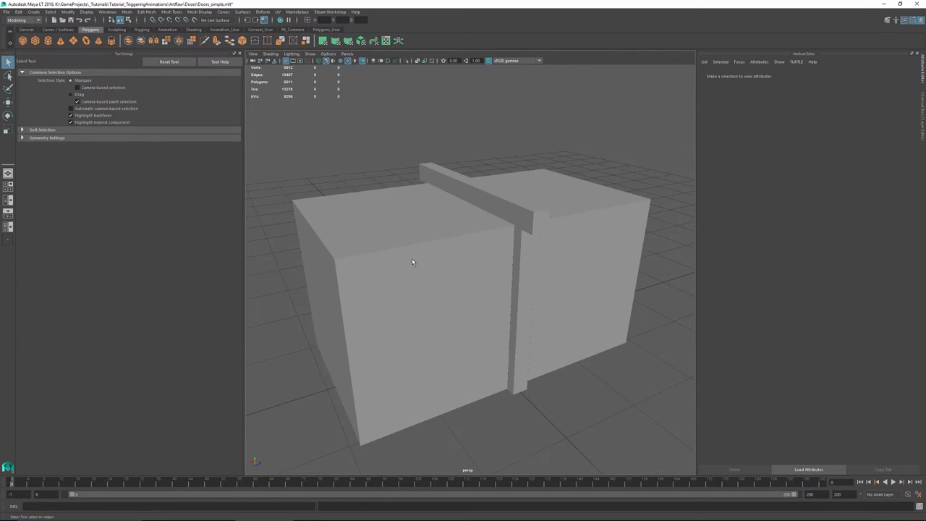
left_click(376, 267)
left_click_drag(403, 311, 257, 293, "alt")
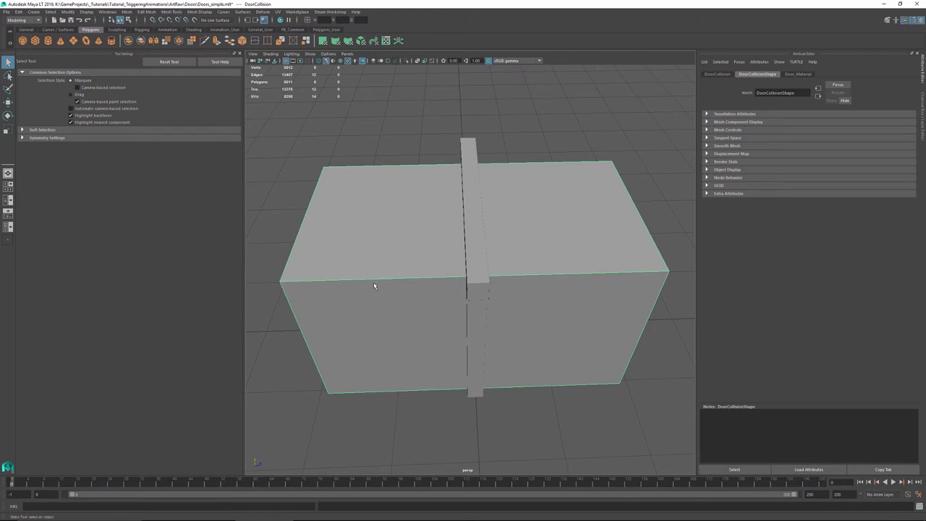
mouse_move(324, 263)
left_mouse_down("alt")
mouse_move(480, 254)
mouse_move(325, 263)
left_mouse_up("alt")
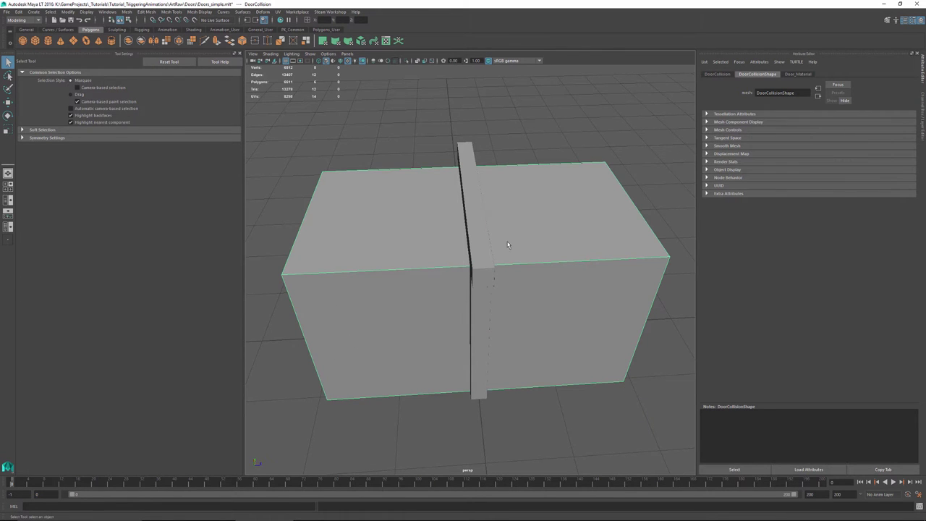
left_click_drag(515, 321, 507, 290, "alt")
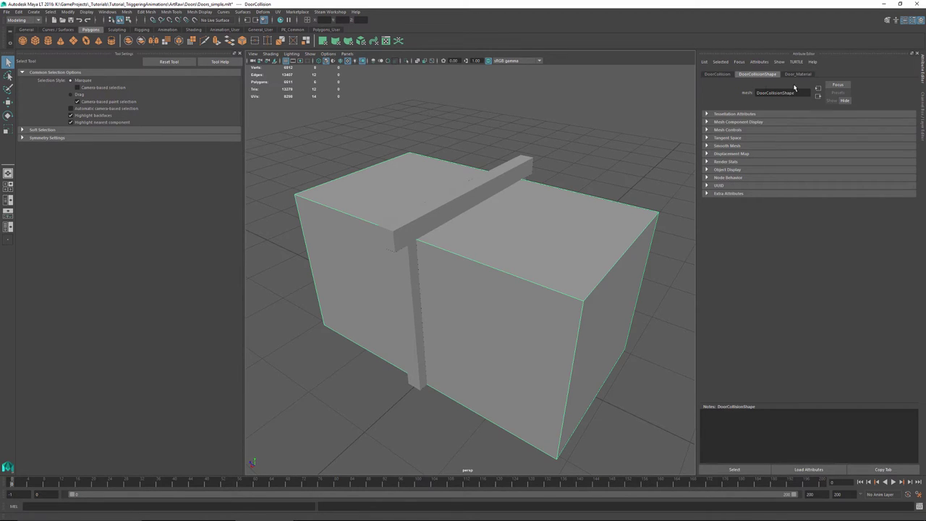
- Hide the DoorCollision box and scrub through the opening part of the left door's animation
key("h")
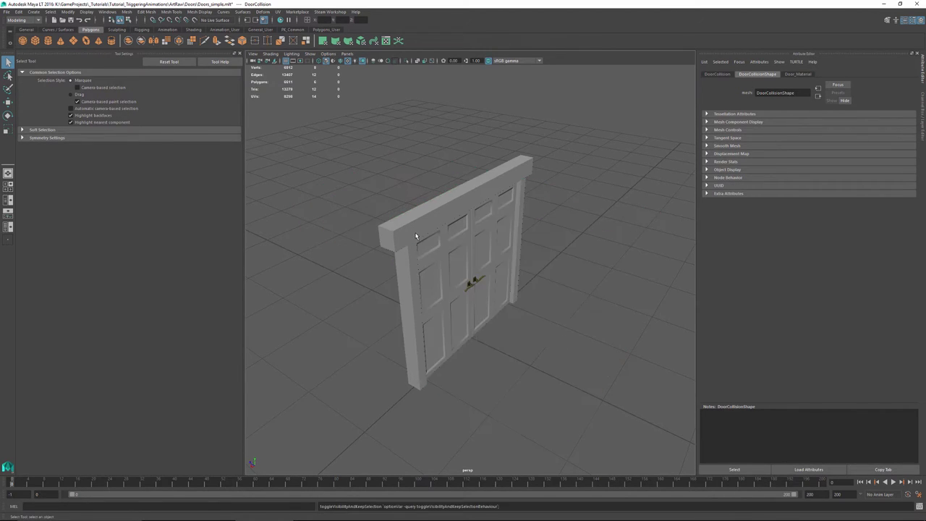
left_click_drag(516, 315, 460, 302, "alt")
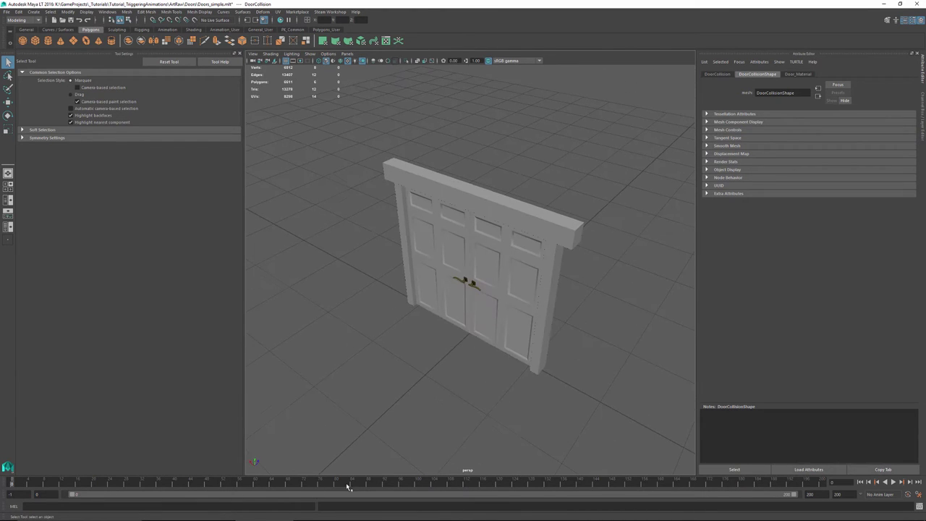
left_click(484, 278)
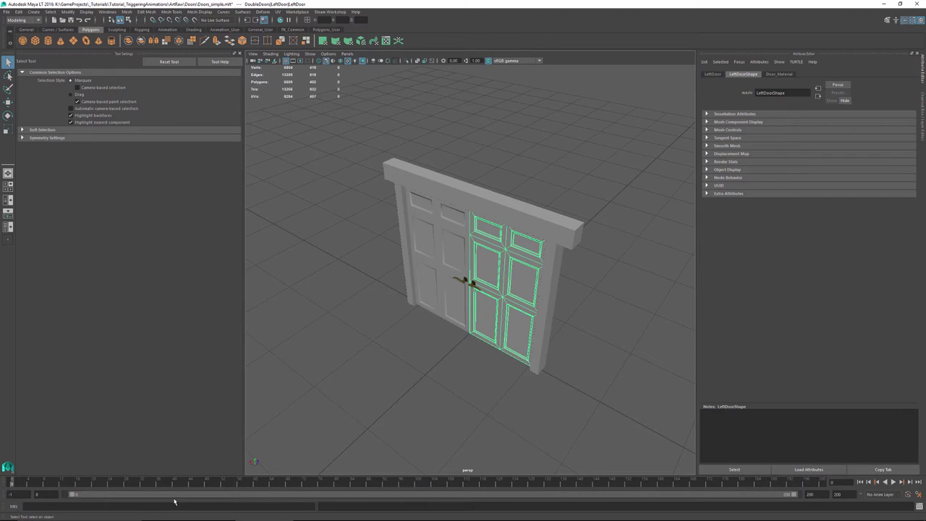
mouse_move(12, 484)
left_mouse_down()
mouse_move(699, 491)
mouse_move(130, 485)
left_mouse_up()
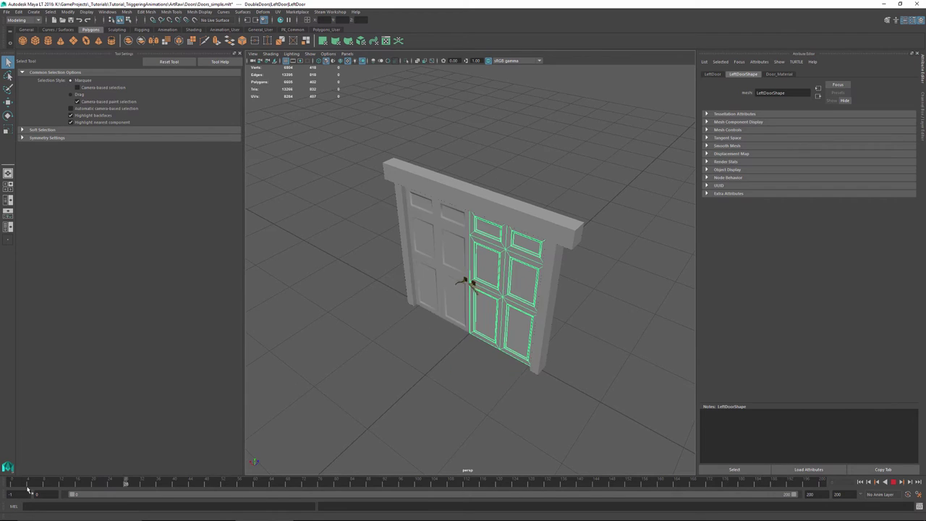
- Check the start and end frames of the DoorOpen and DoorClose clips in the Game Exporter, and close it
left_click(6, 12)
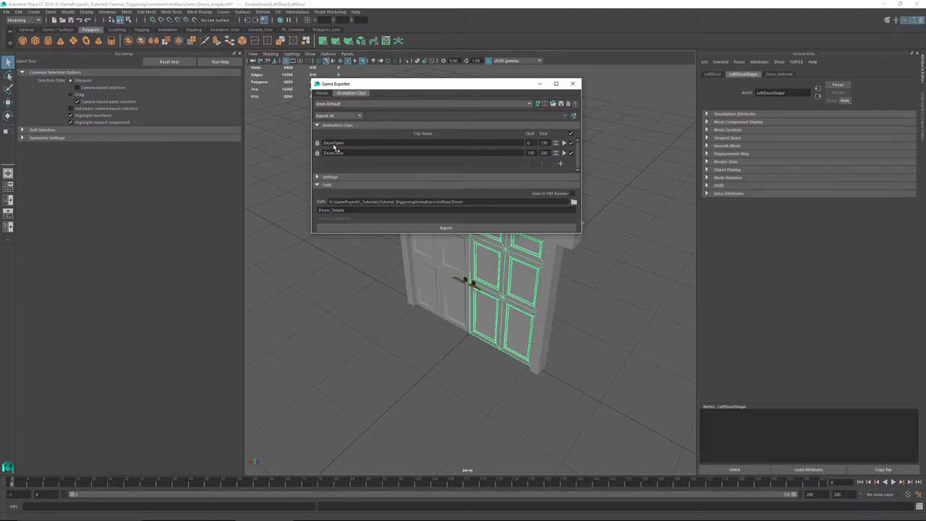
left_click(533, 154)
left_click(572, 84)
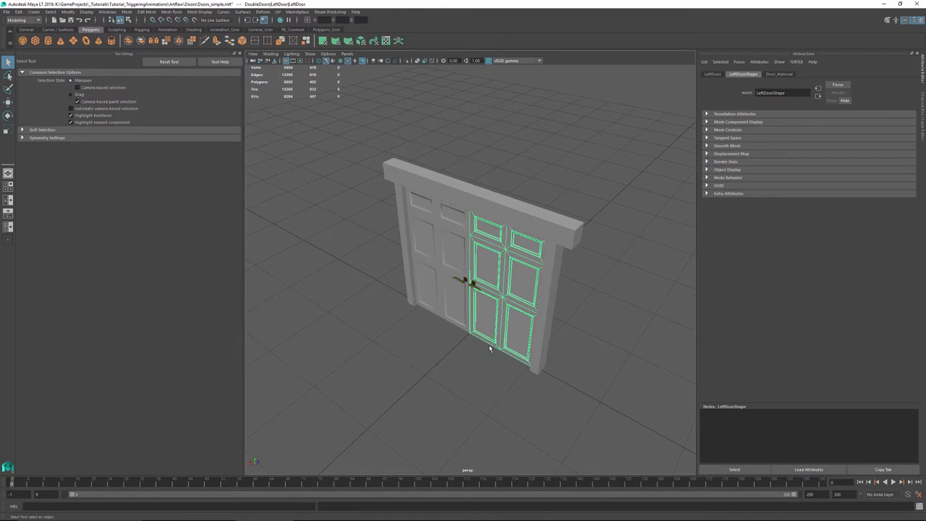
- Review the Game Exporter's animation clip settings, including the single-file and multiple-file saving options, and close it without exporting
left_click_drag(489, 348, 449, 340, "alt")
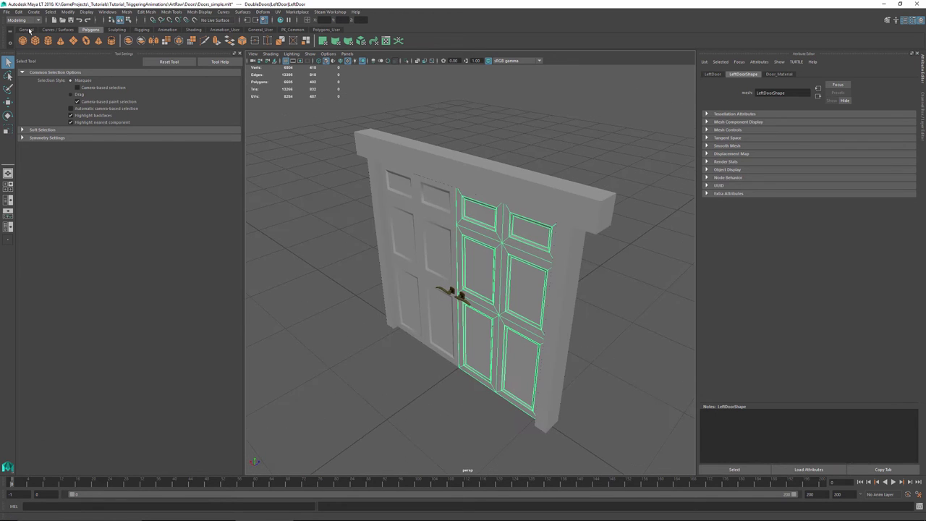
left_click(6, 12)
left_click(28, 131)
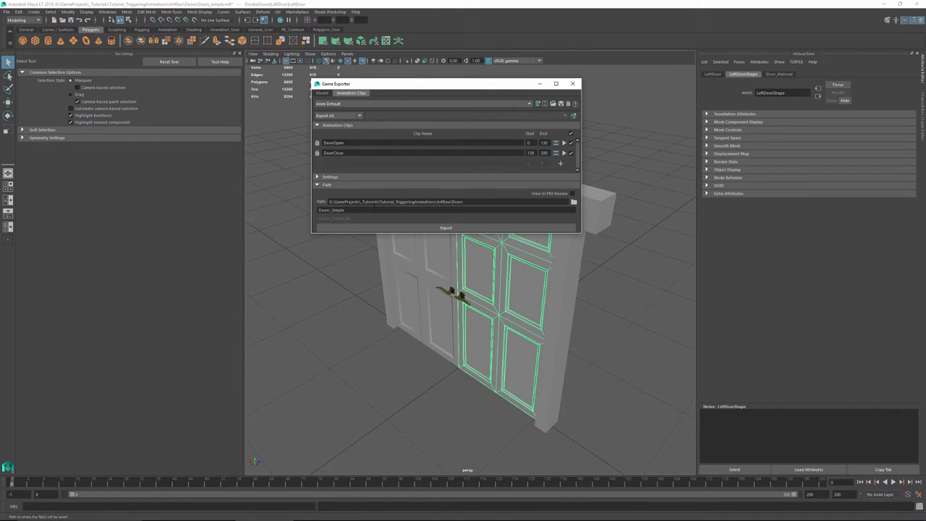
left_click(321, 177)
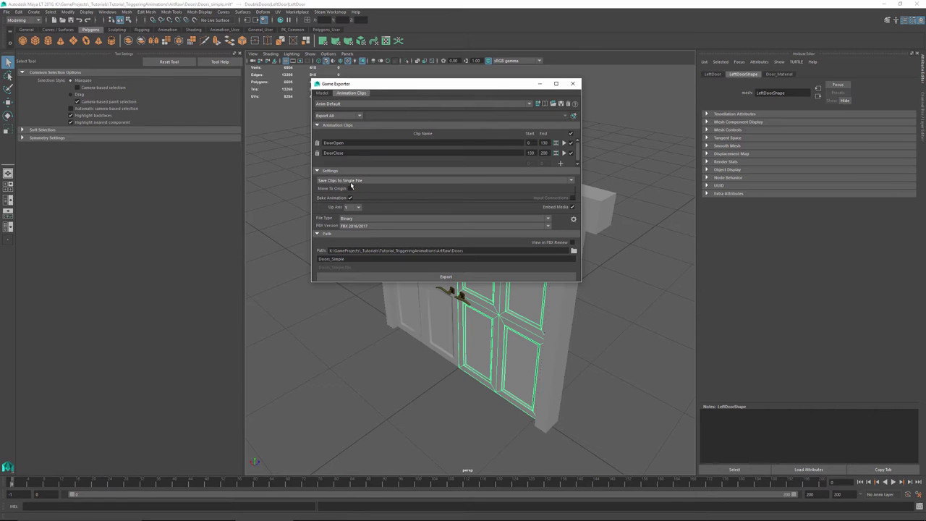
left_click(352, 181)
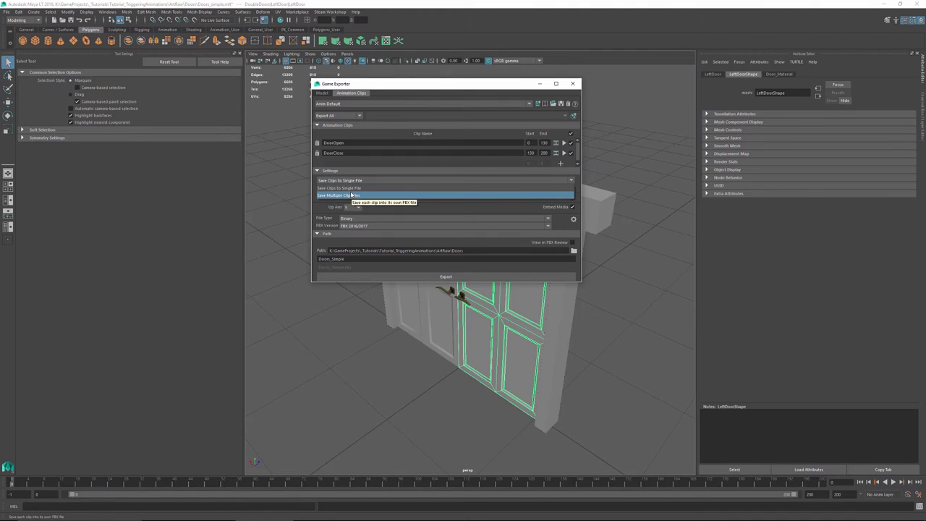
left_click(317, 212)
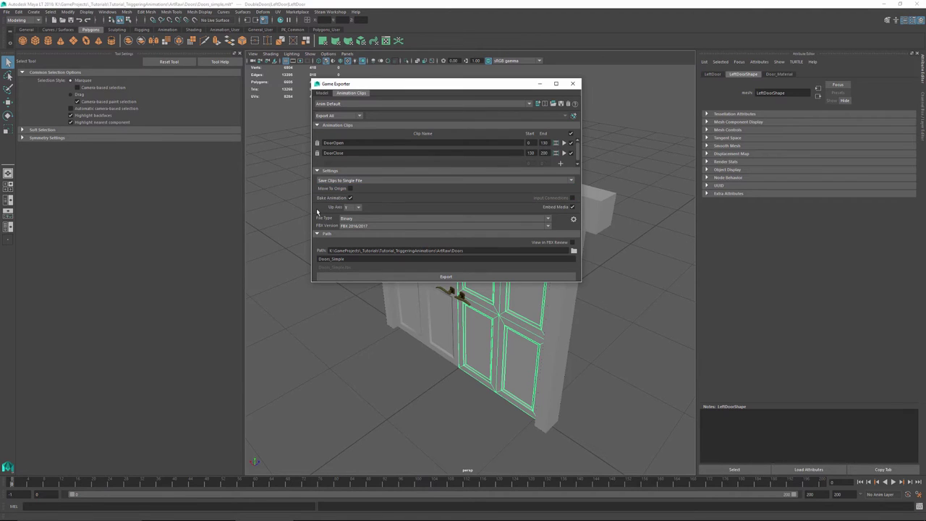
left_click(319, 171)
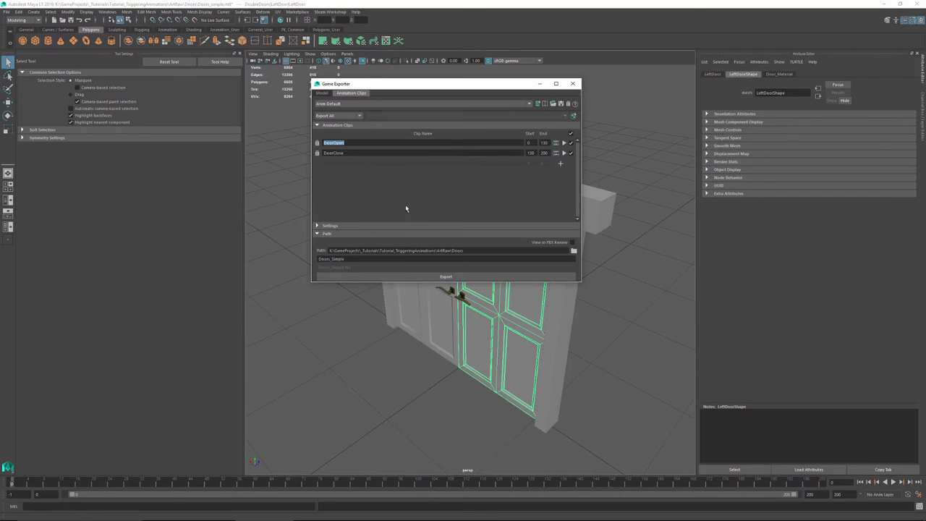
left_click(573, 84)
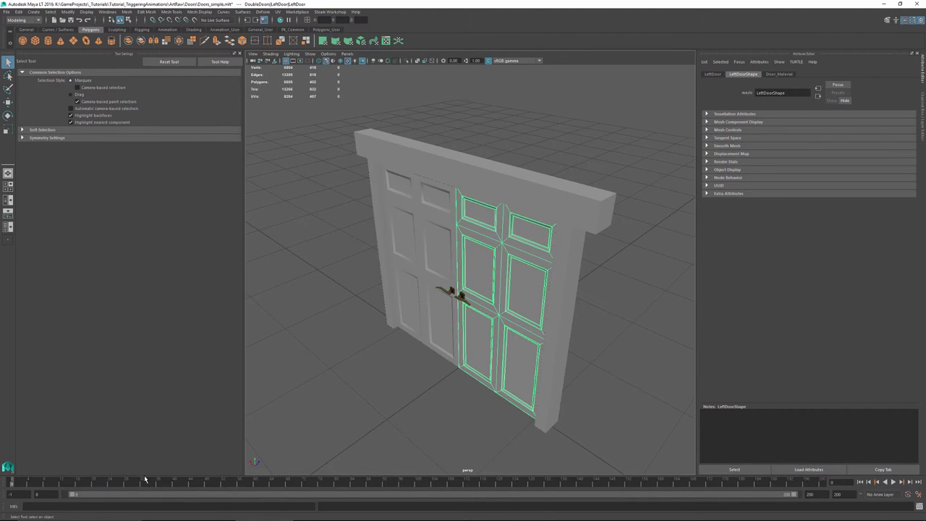
- Inspect the scene hierarchy in the Outliner, checking DoorCollision and the DoubleDoor_Frame and DoubleDoors objects under Doors
left_click(391, 366)
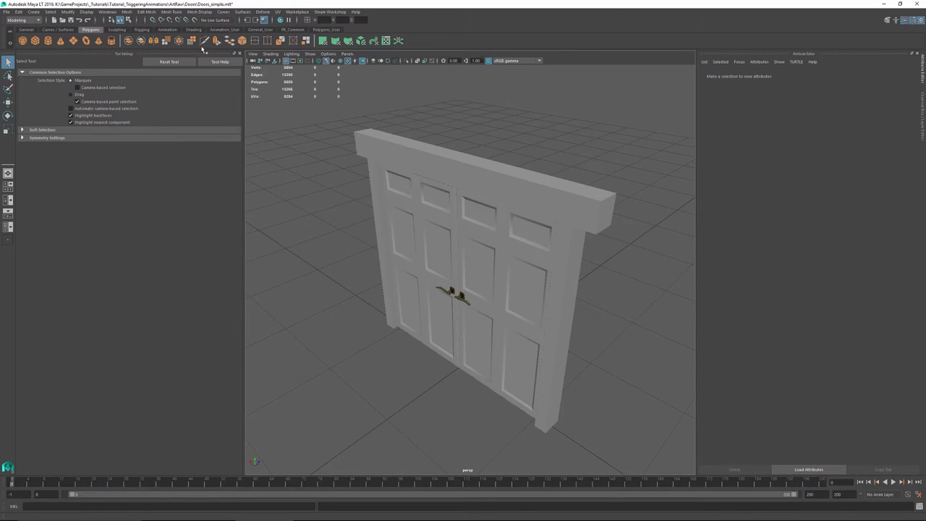
left_click(292, 29)
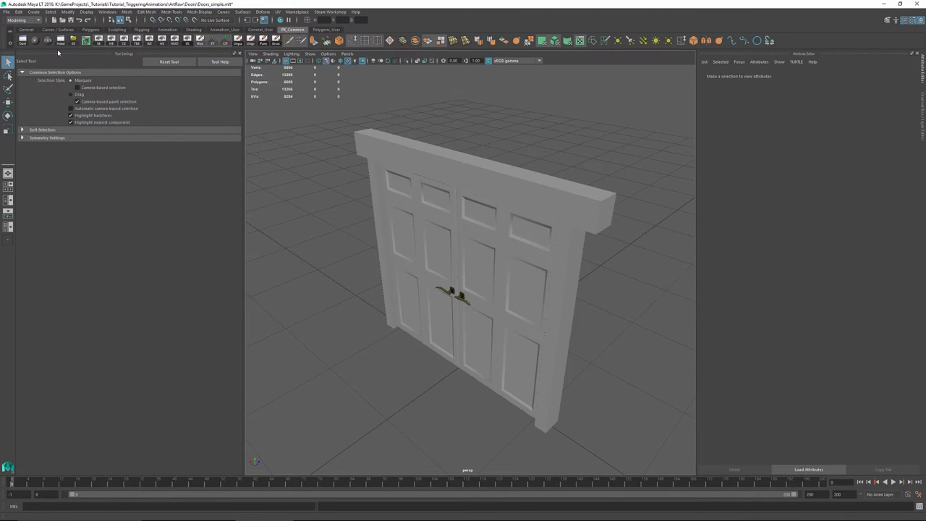
left_click(24, 41)
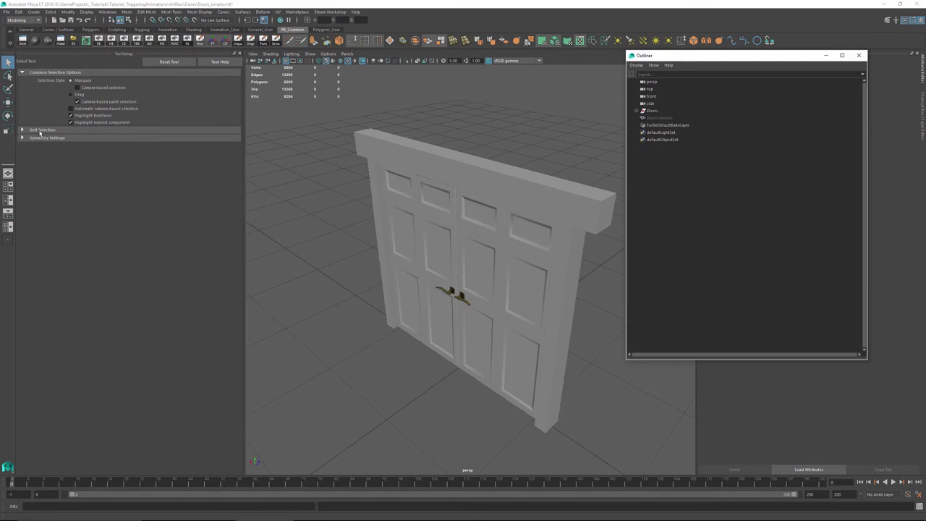
left_click_drag(745, 55, 273, 154)
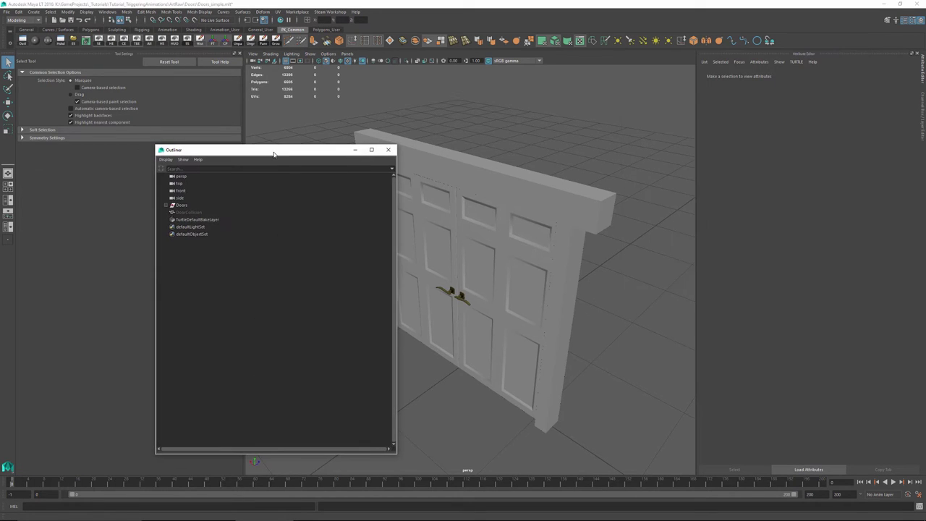
left_click(175, 213)
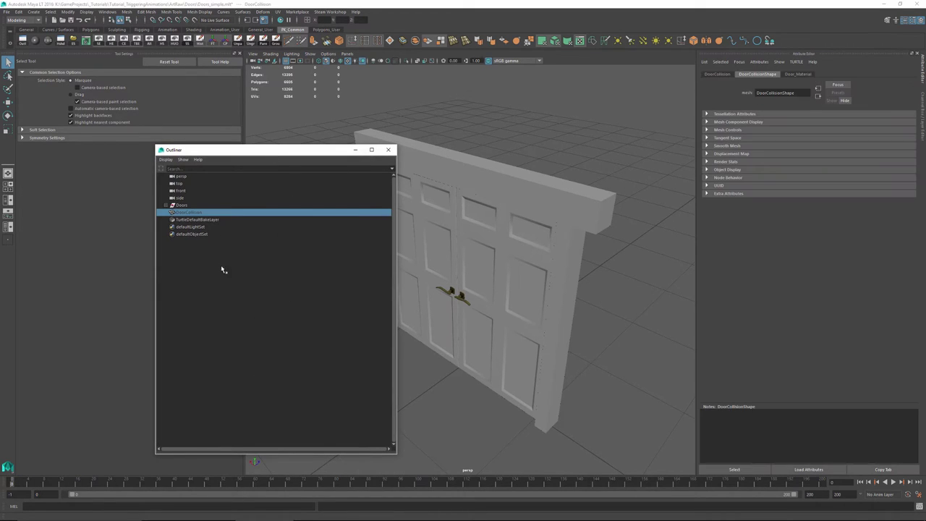
left_click(166, 205)
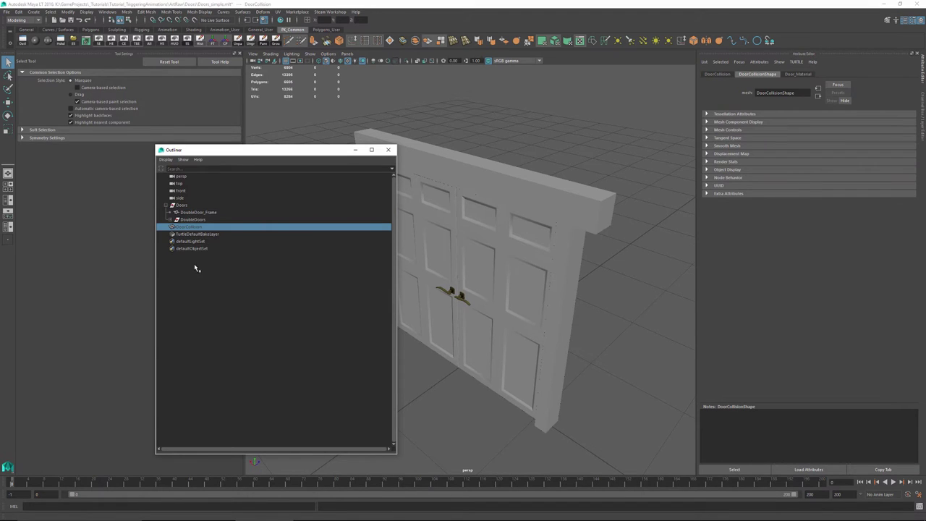
left_click(197, 212)
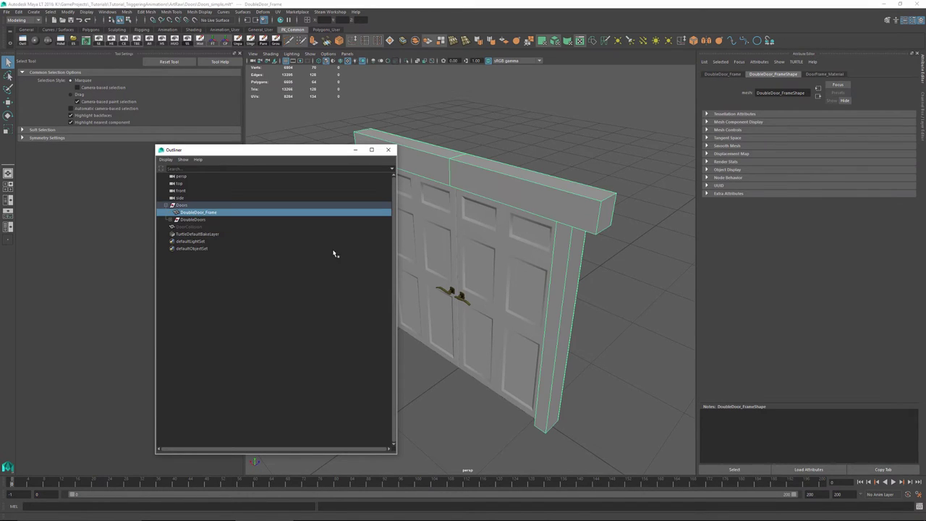
left_click(194, 220)
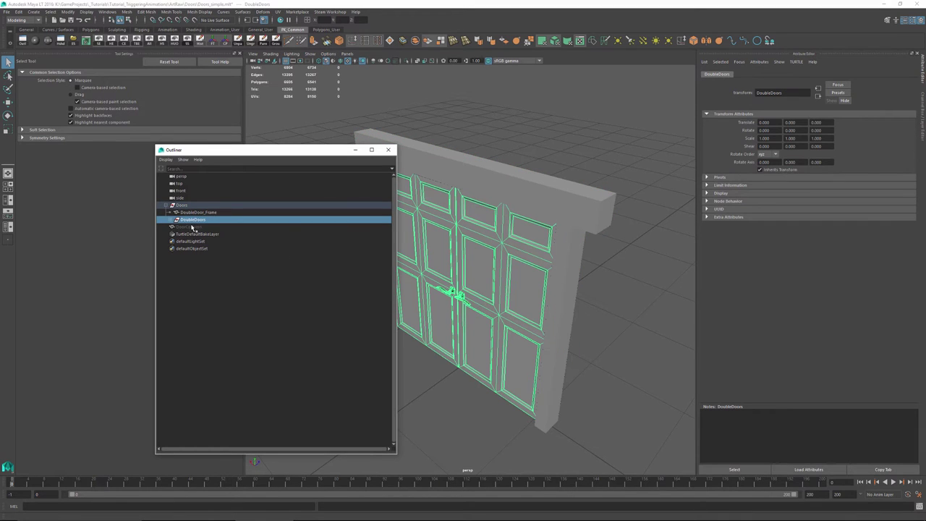
- Inspect the LeftDoor and RightDoor groups inside DoubleDoors, and expand LeftDoor to show its child objects
left_click(172, 220)
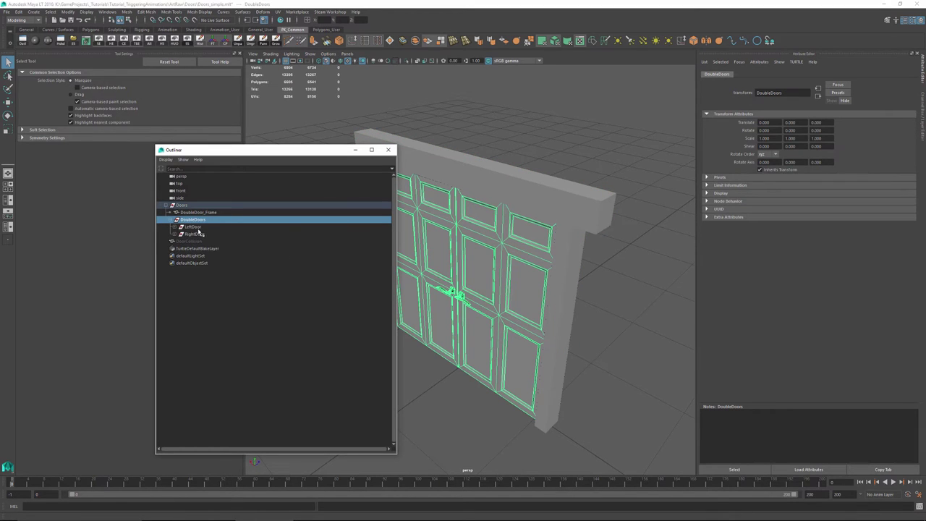
left_click(195, 228)
left_click(195, 234)
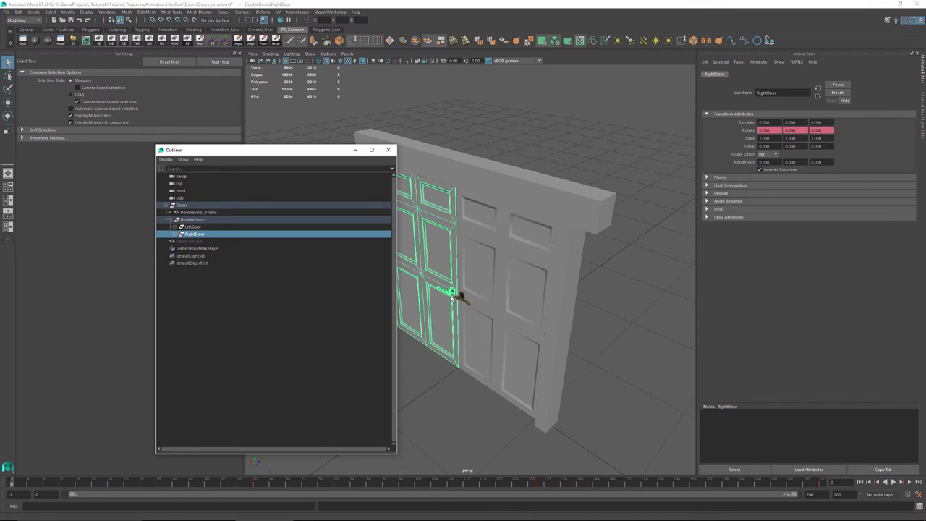
left_click(176, 227)
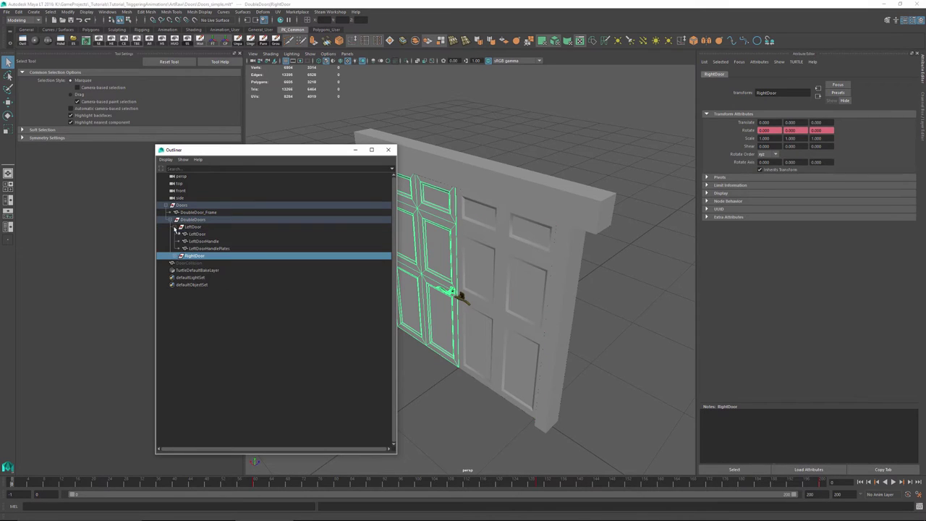
- Select the LeftDoor group and scrub its animation from the start to frame 130
left_click(193, 228)
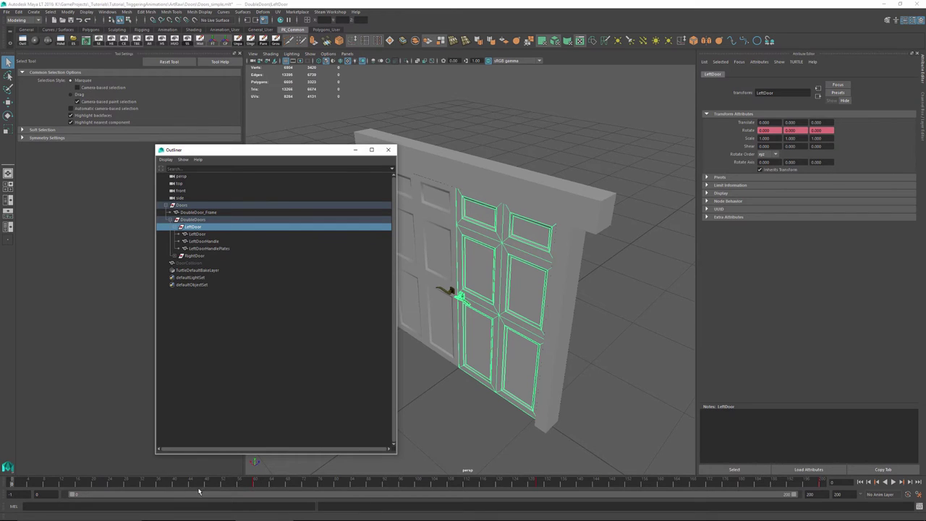
left_click(121, 483)
left_click_drag(149, 488, 540, 500)
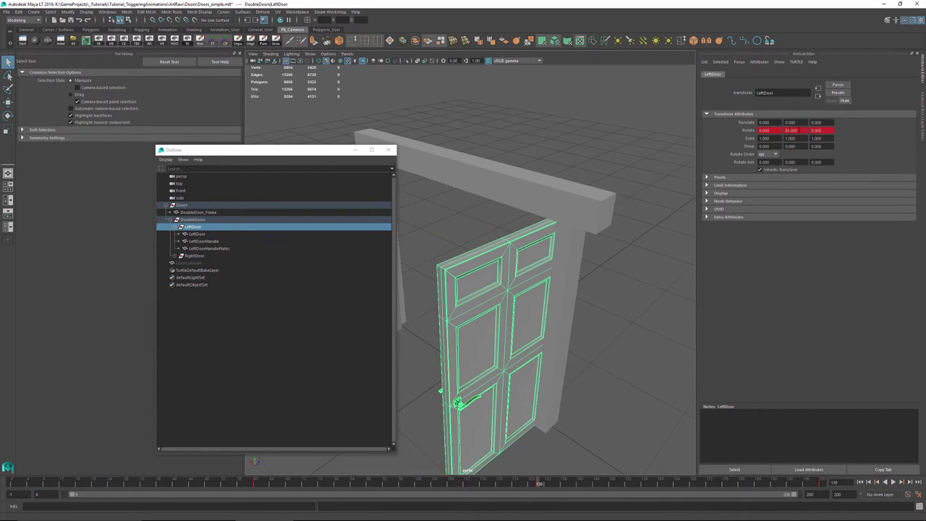
left_click_drag(539, 486, 539, 506)
- Check LeftDoorHandlePlates for keyframes, scrub LeftDoorHandle's animation through to frame 190, and close the Outliner
left_click(209, 249)
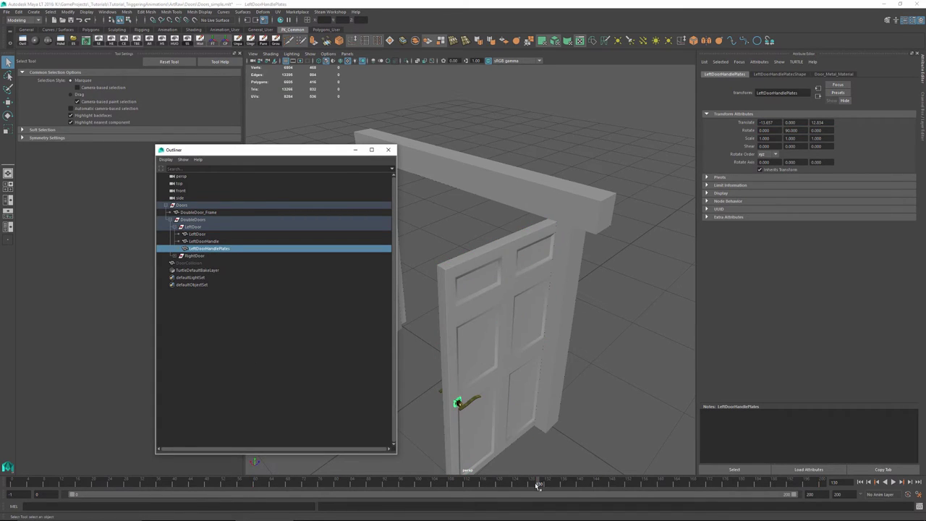
left_click(206, 242)
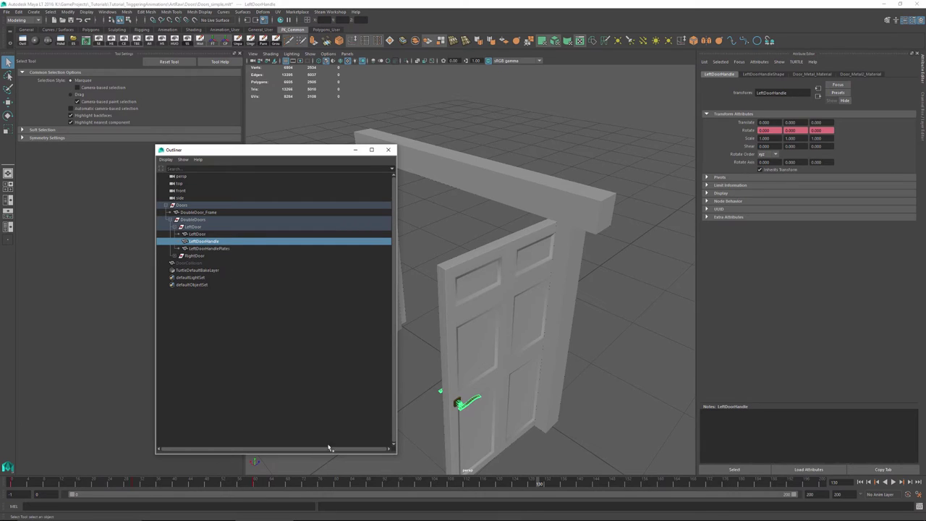
left_click_drag(14, 484, 815, 483)
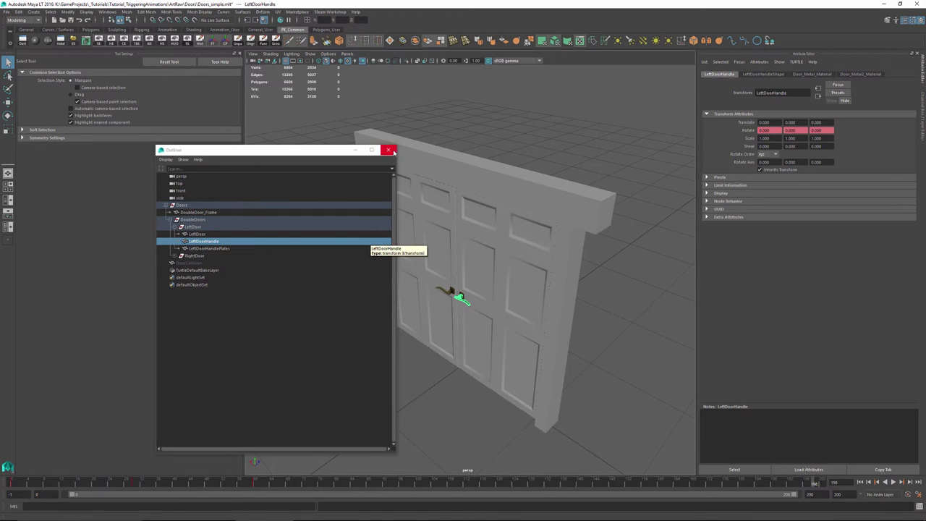
left_click(389, 151)
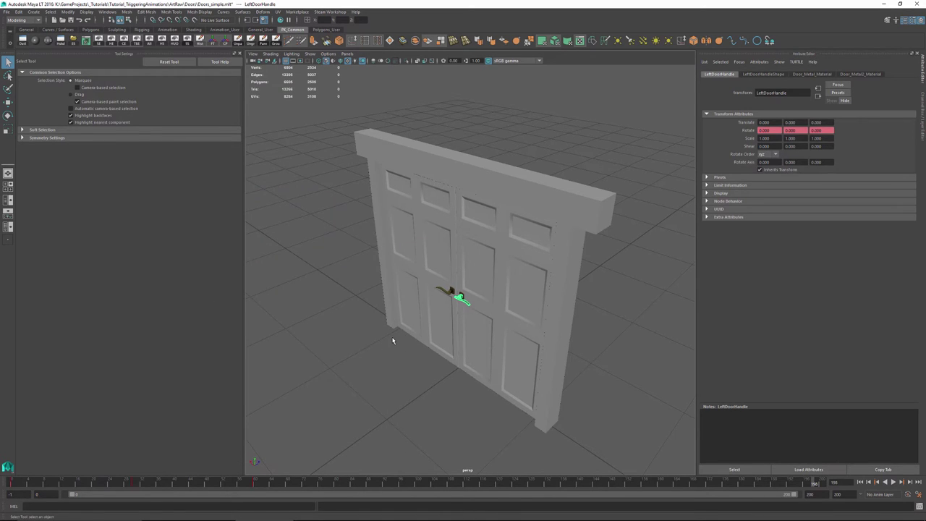
- Check which materials are assigned to the left door, right door, door frame and left door handle
left_click(505, 258)
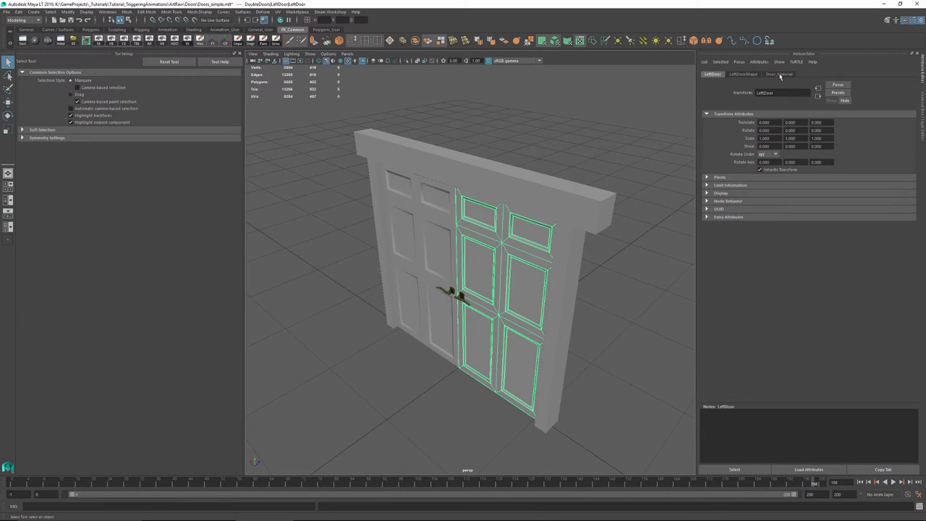
left_click(419, 219)
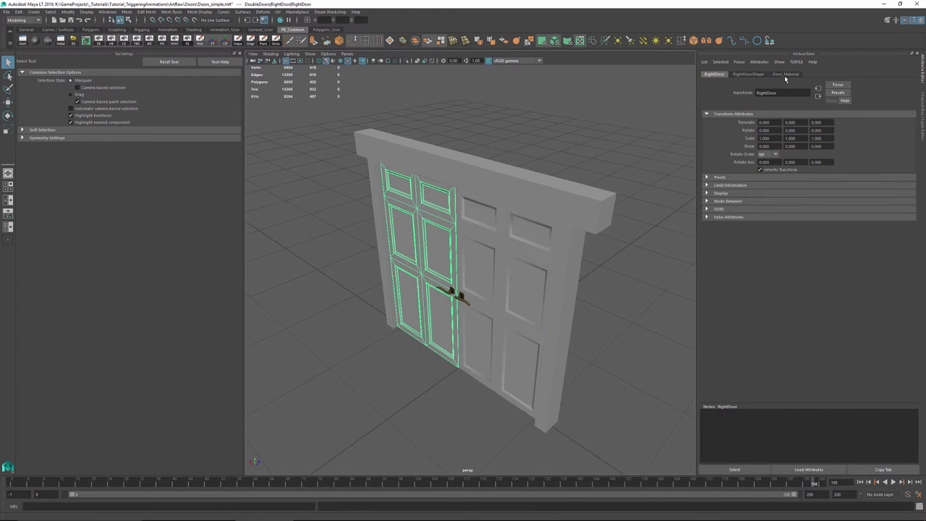
left_click(566, 209)
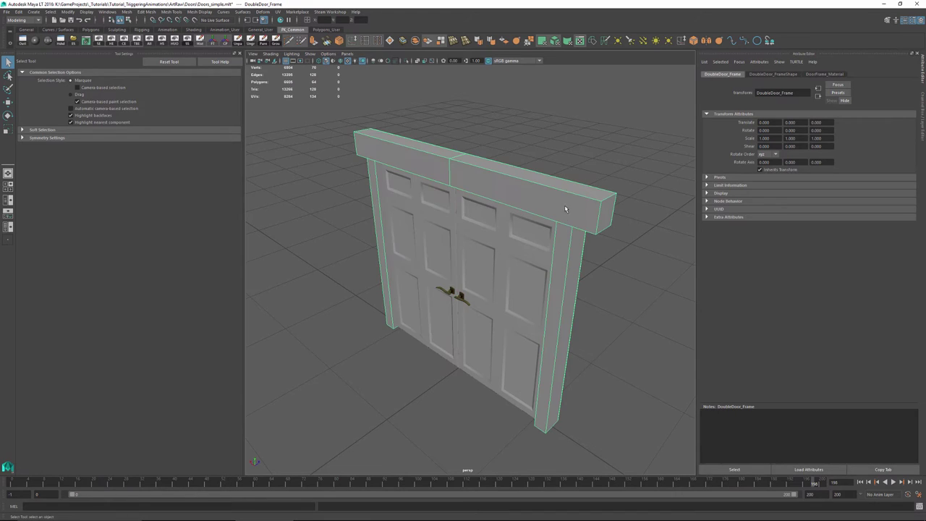
left_click(460, 298)
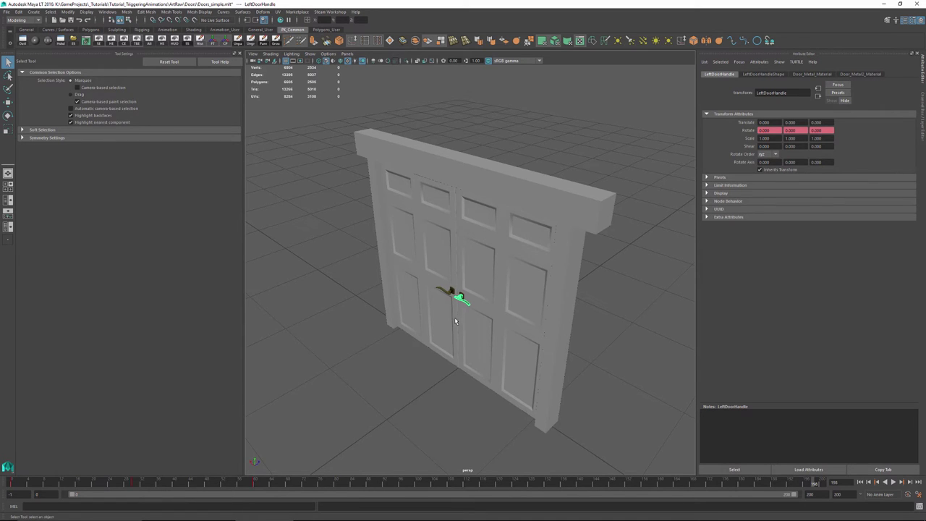
scroll(464, 327, "up", 10)
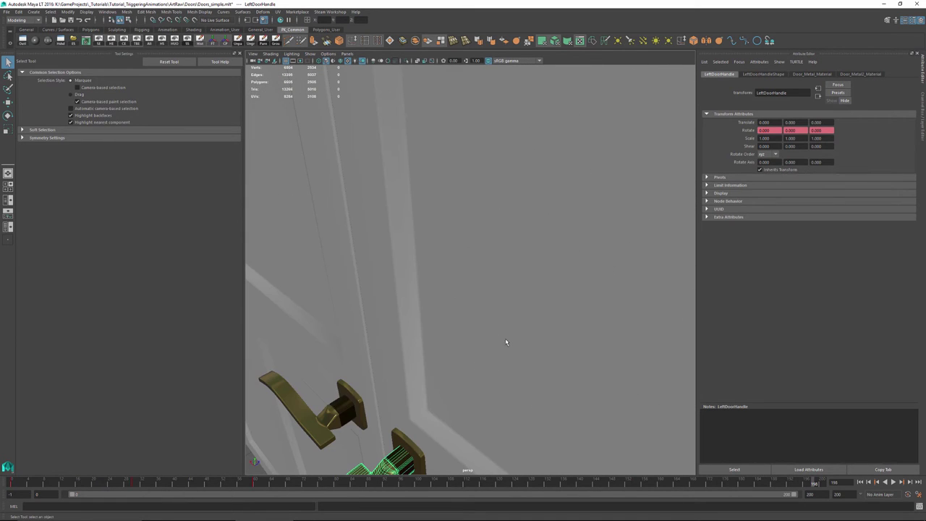
scroll(512, 330, "down", 10)
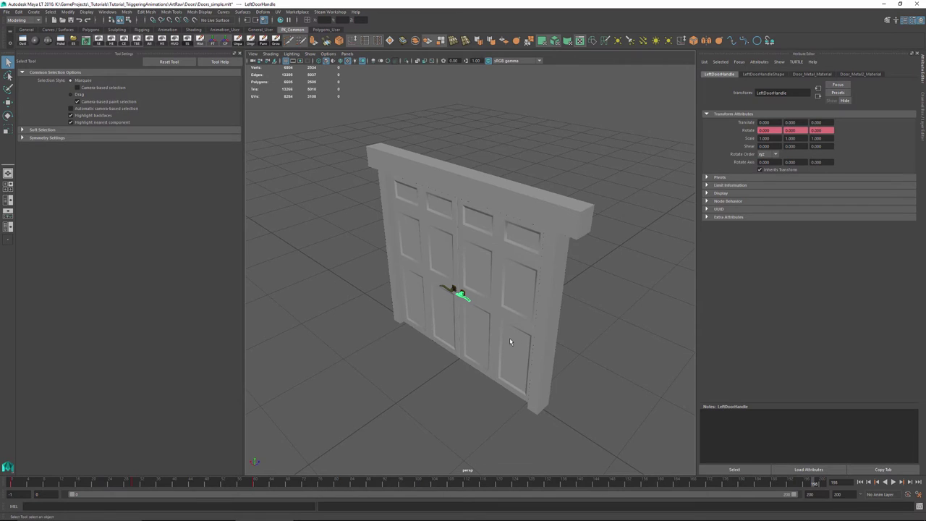
- Select all the door objects, review the animation clips and export path in the Game Exporter, and close it
left_click(489, 297)
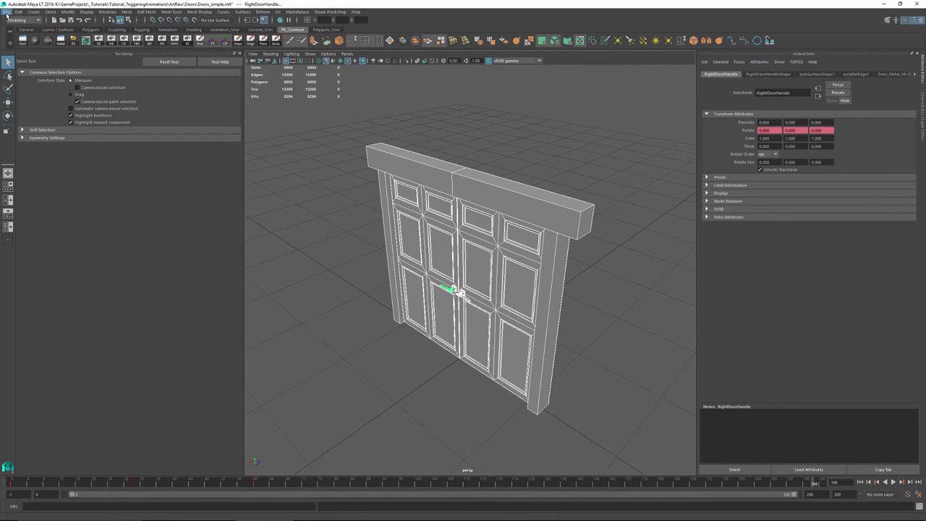
left_click(6, 12)
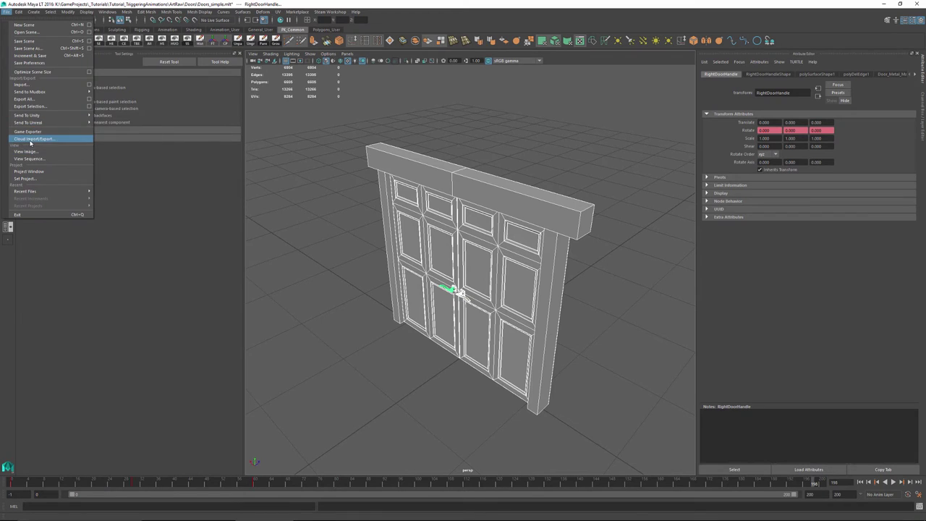
left_click(29, 131)
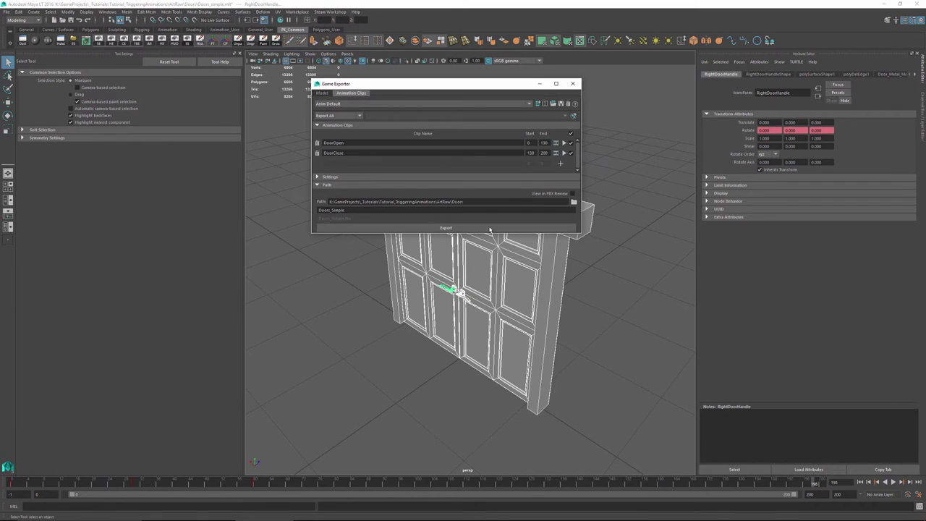
left_click(449, 228)
left_click(573, 84)
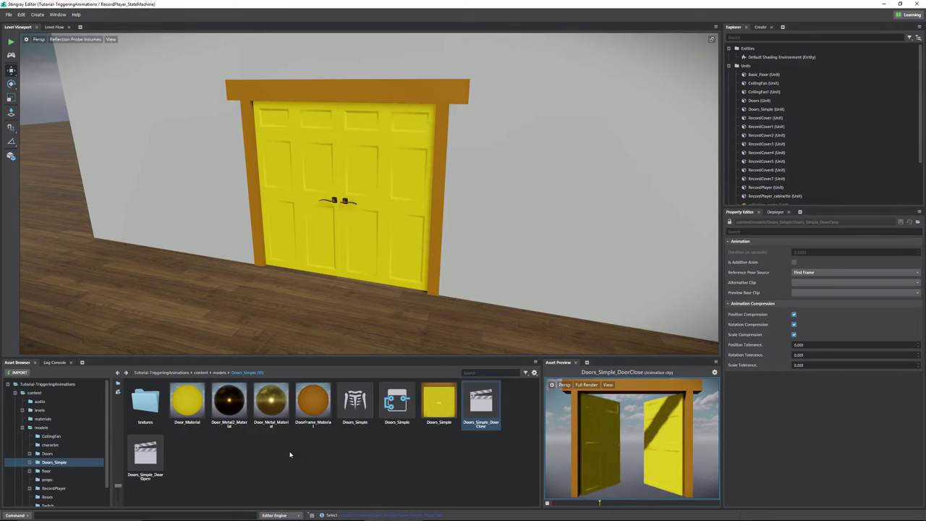
- In Stingray, review the import options for Doors_Simple.fbx from ArtRaw/Doors with Animation and Skeleton enabled, and cancel the import
left_click(9, 15)
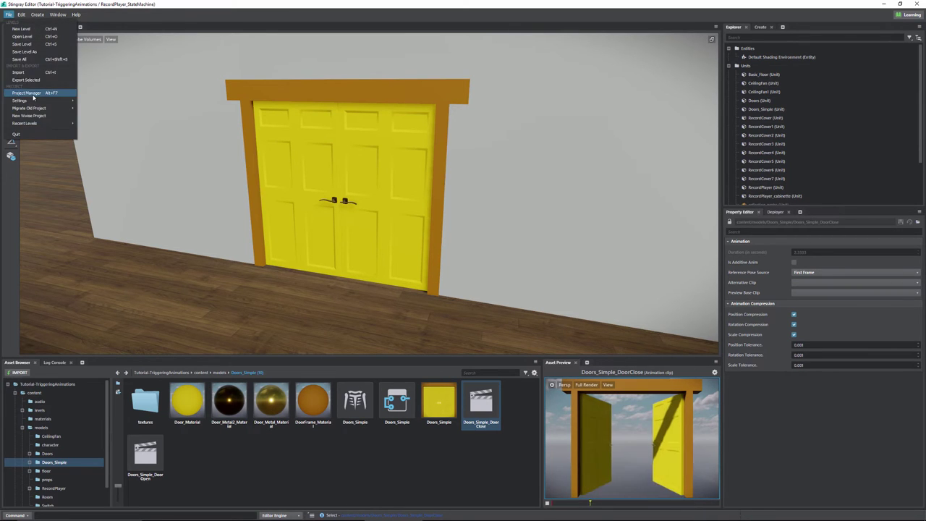
left_click(27, 72)
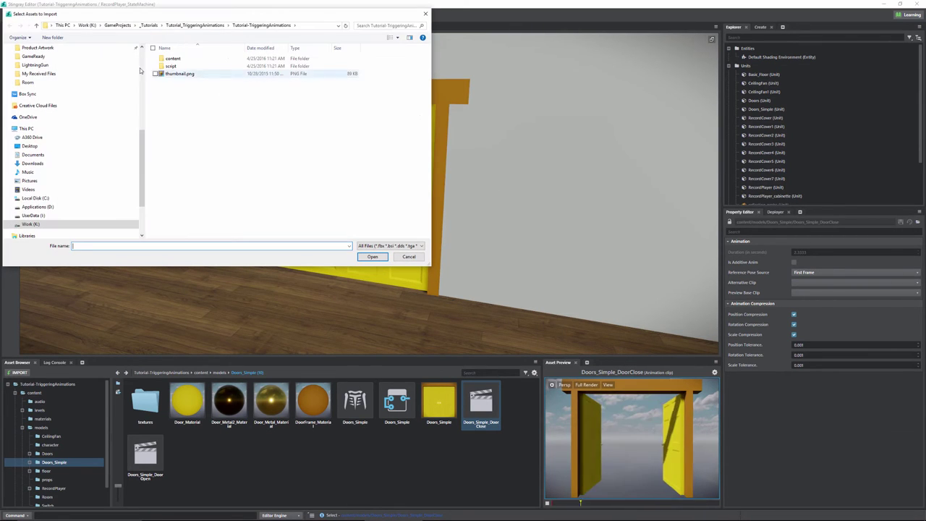
key("alt+Up")
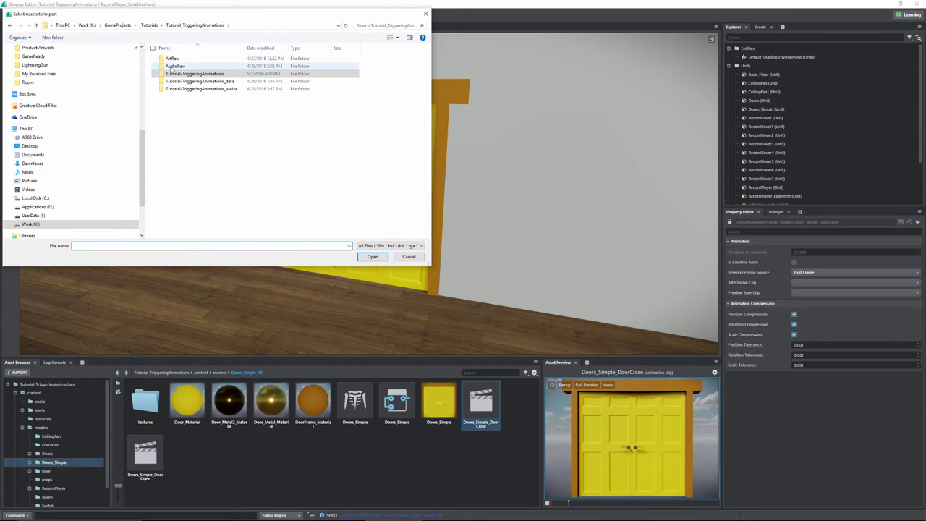
double_click(172, 59)
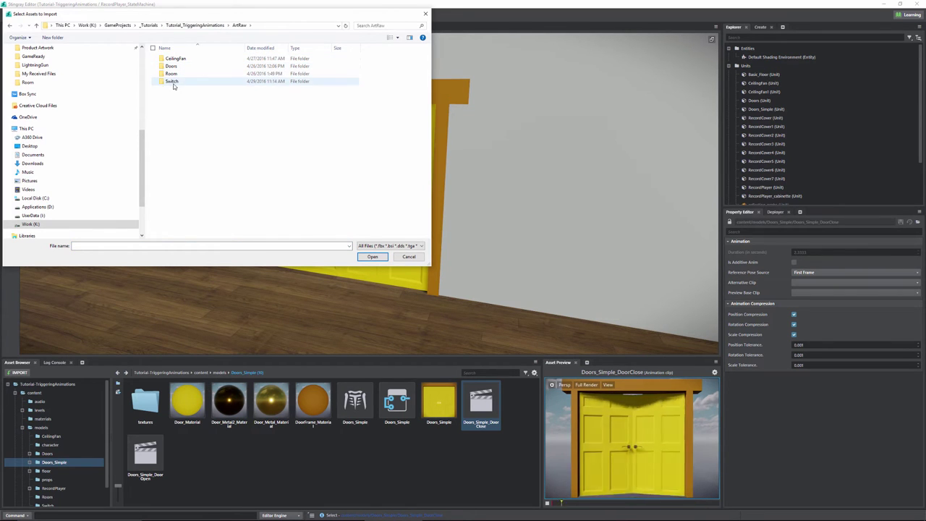
double_click(172, 66)
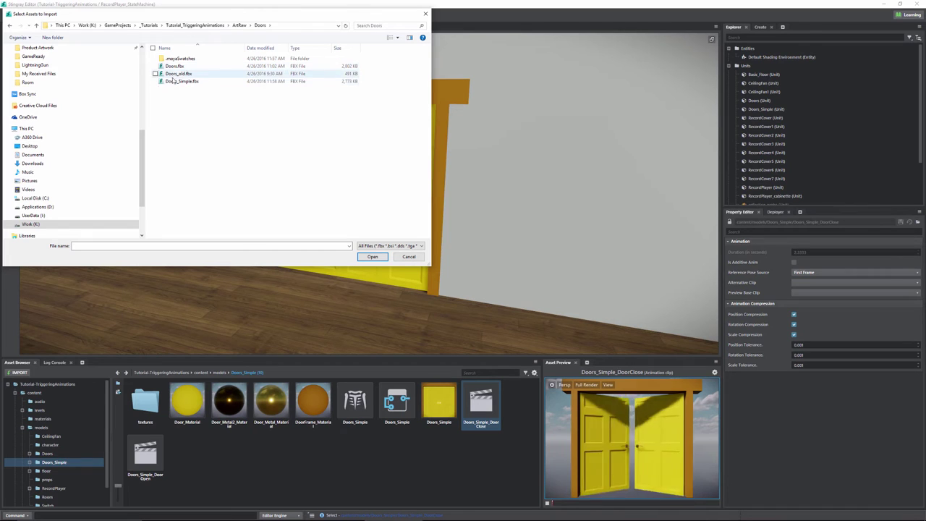
left_click(176, 83)
left_click(373, 257)
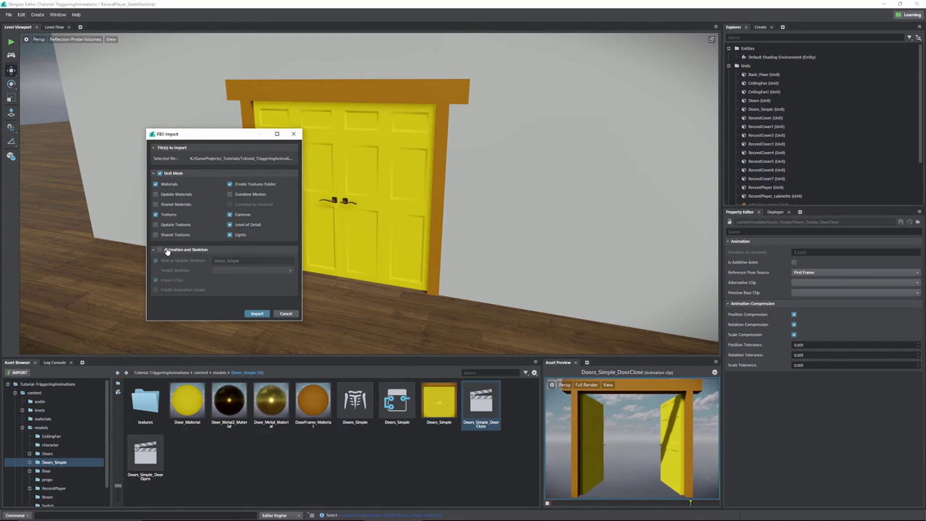
left_click(160, 250)
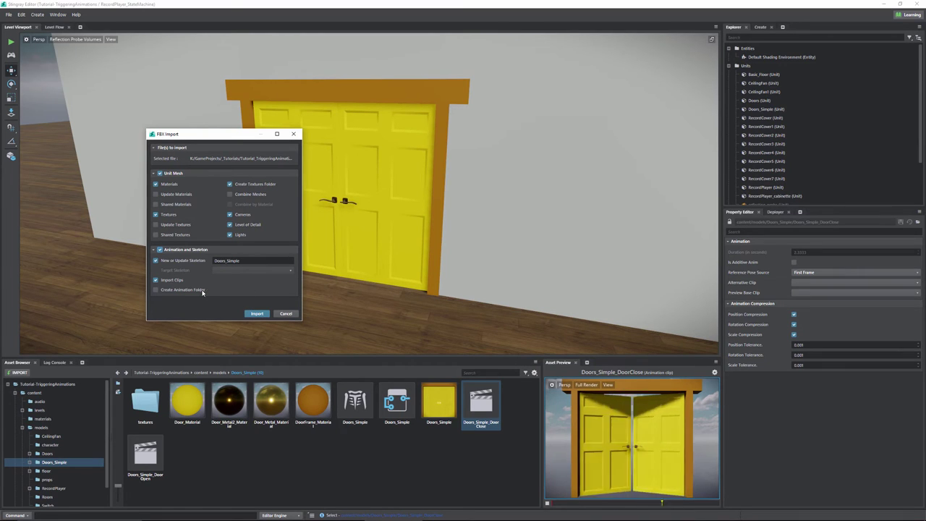
left_click(283, 315)
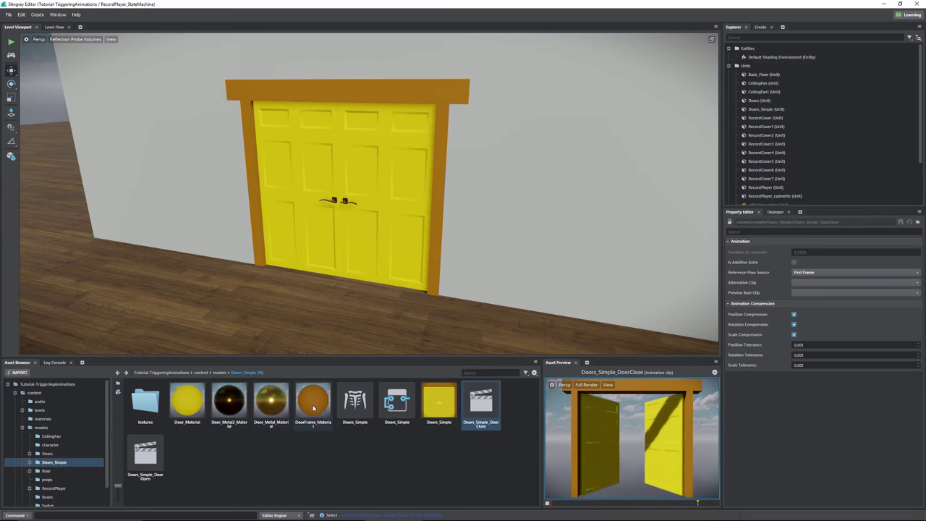
- Preview Door_Material and the Doors_Simple unit, open Doors_Simple in the Unit Editor, and view the doors from another side
left_click(188, 405)
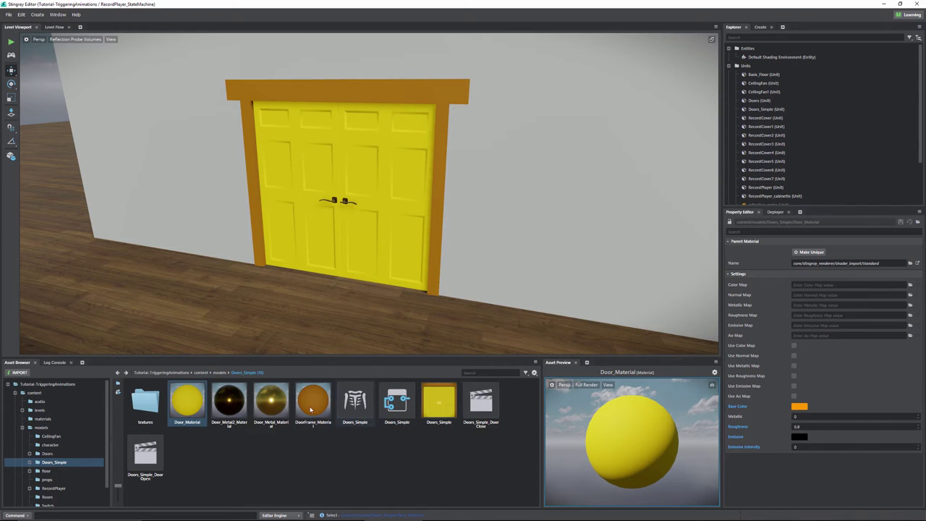
left_click(434, 411)
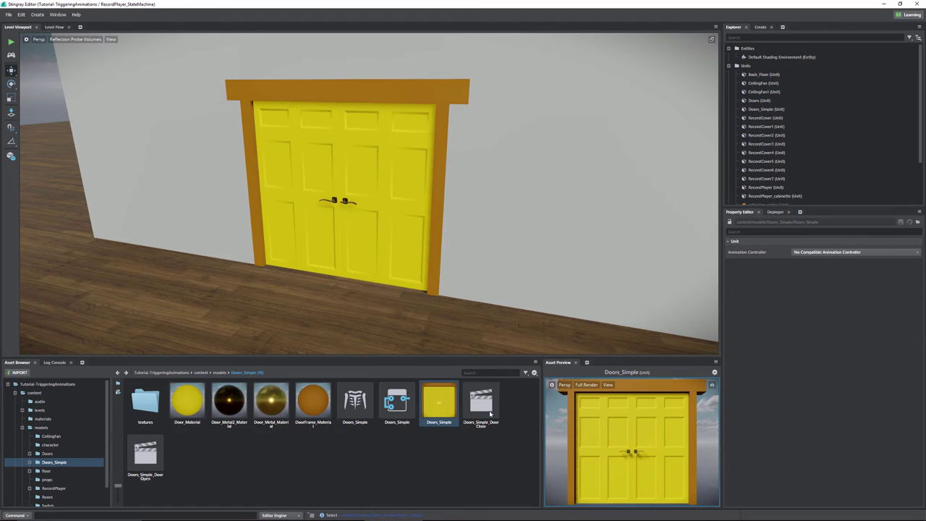
double_click(434, 407)
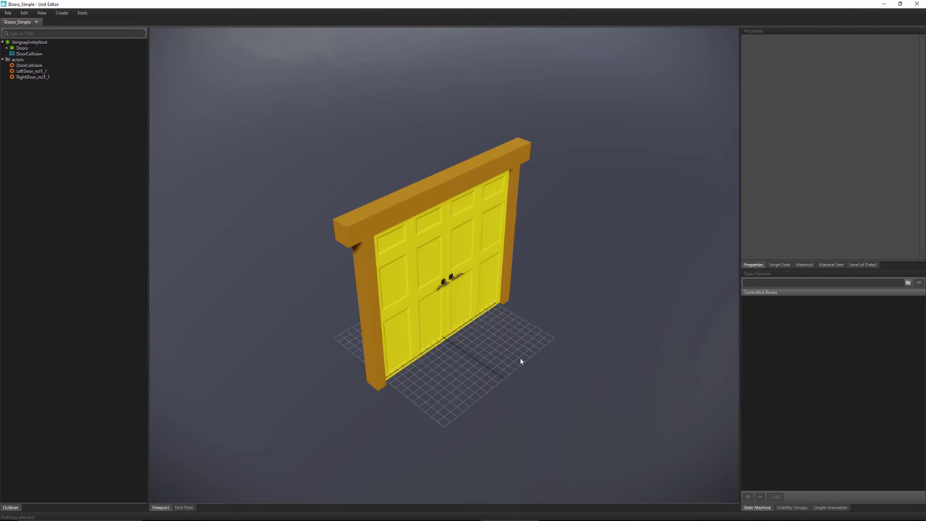
left_click_drag(547, 328, 382, 325, "alt")
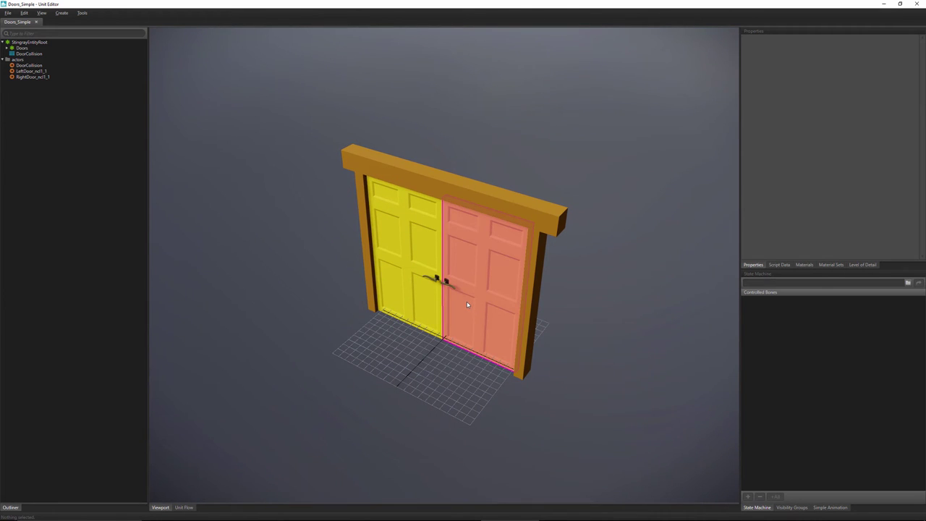
- Review the physics properties of the DoorCollision, left door and right door actors, and select a door mesh in the viewport
left_click(20, 66)
left_click(23, 72)
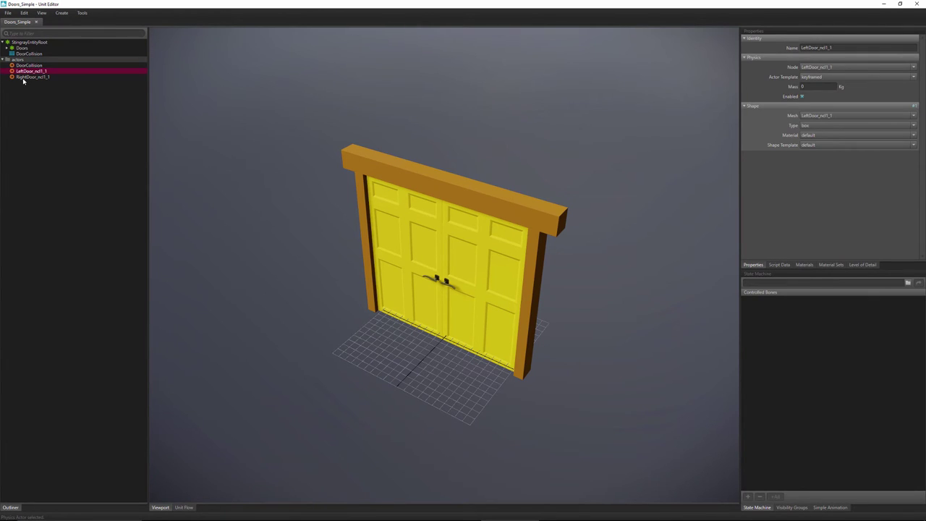
left_click(23, 78)
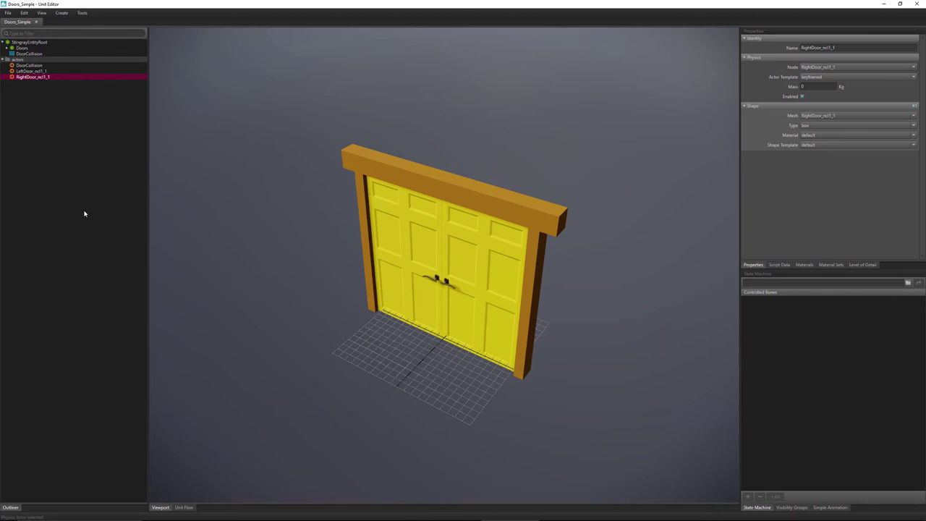
left_click(29, 71)
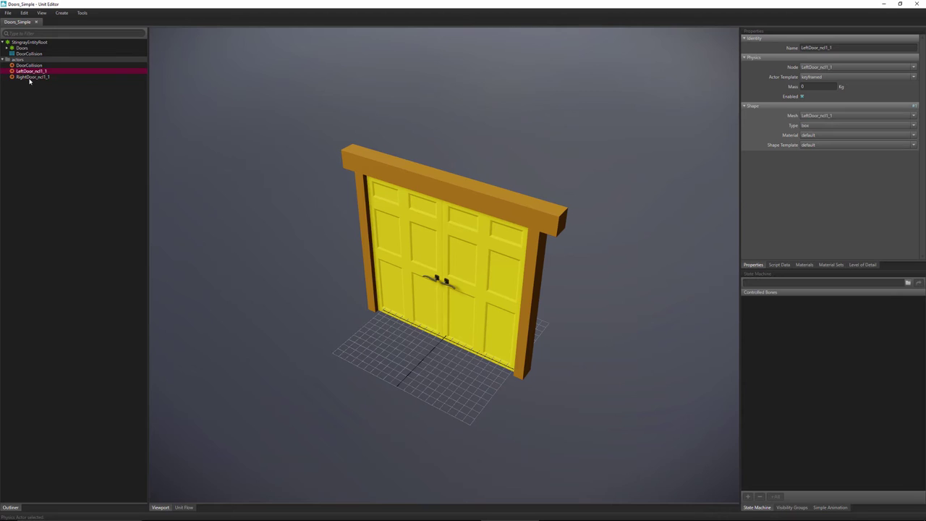
left_click(30, 77)
left_click(403, 245)
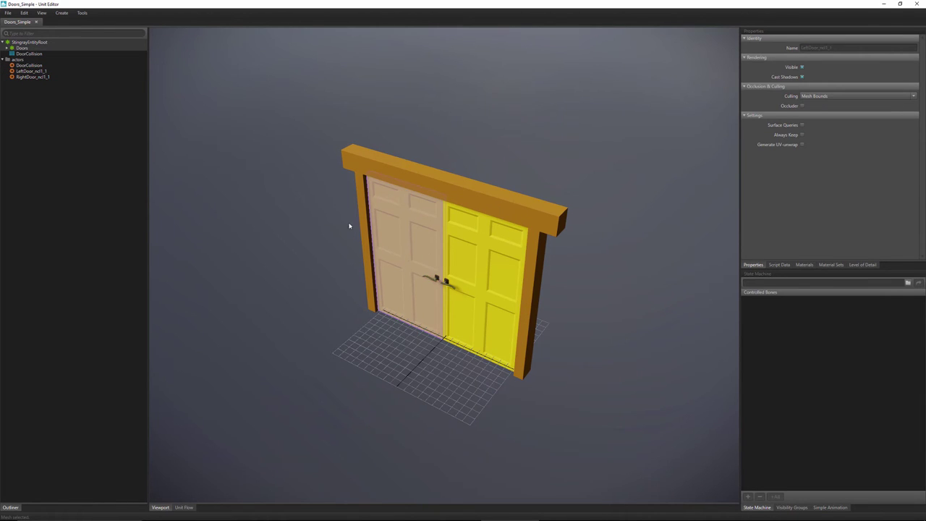
- Expand the Doors hierarchy to the left door's meshes and review the option to create a physics actor from LeftDoor_ncl1_1
left_click(349, 226)
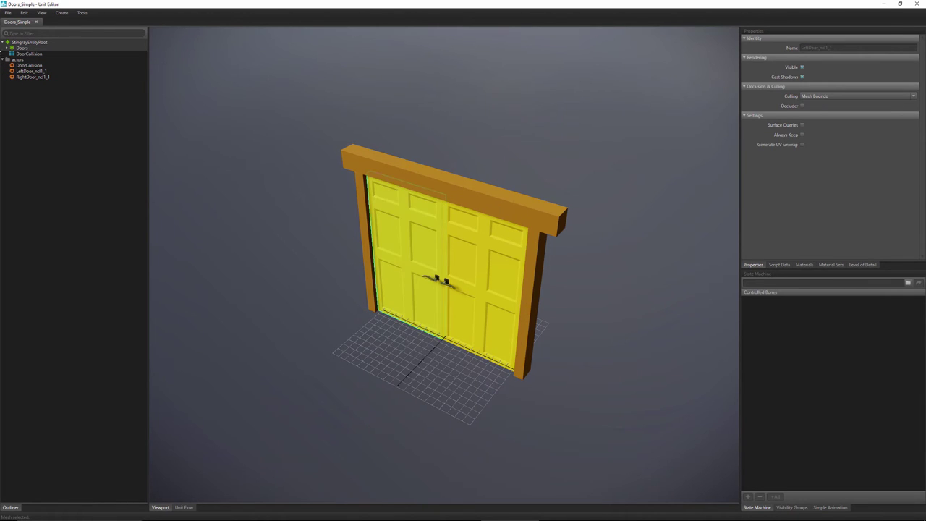
left_click(8, 48)
left_click(11, 60)
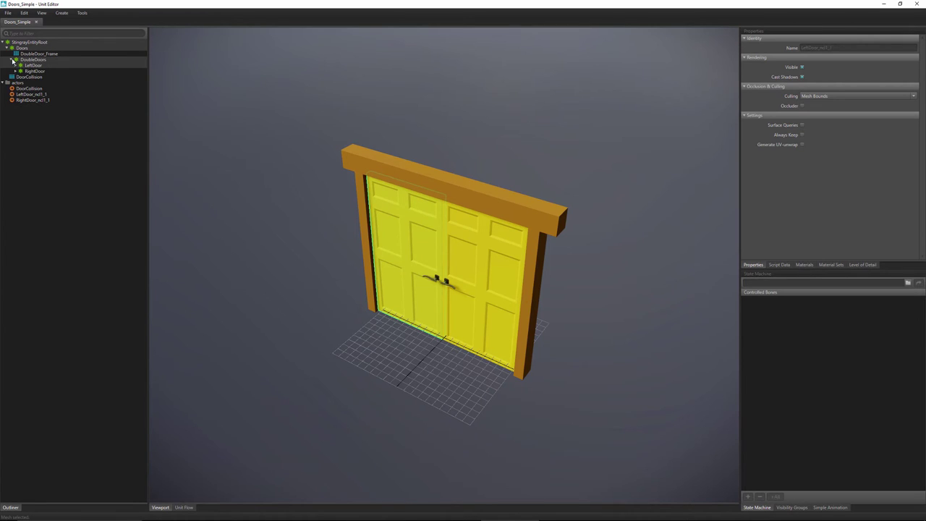
left_click(15, 65)
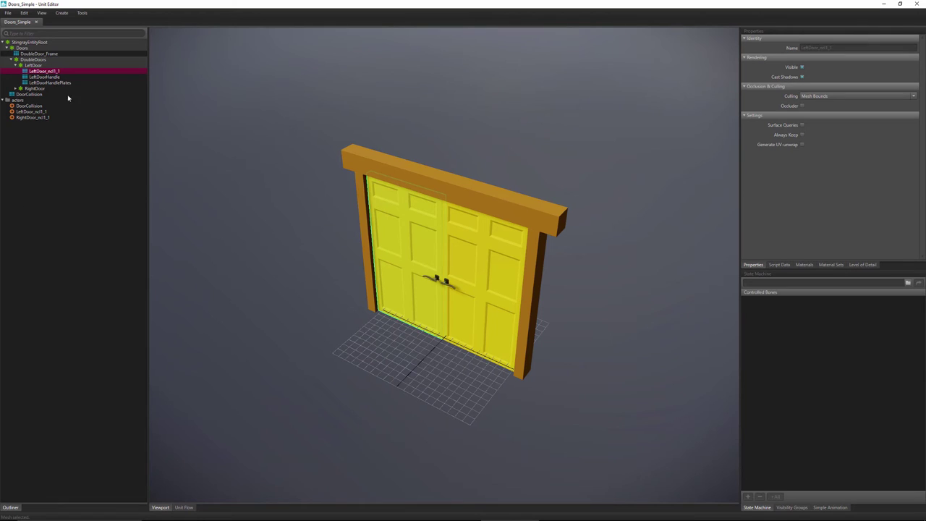
right_click(53, 73)
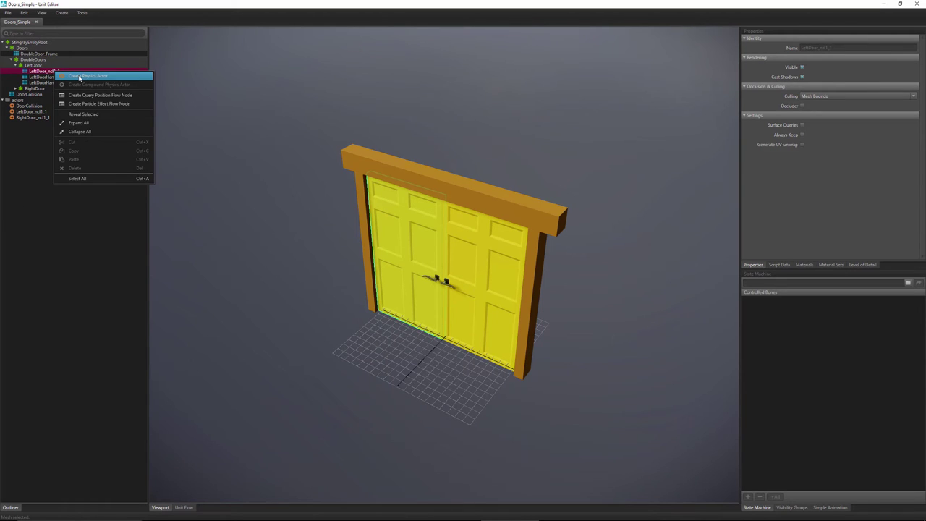
left_click(79, 76)
left_click(26, 193)
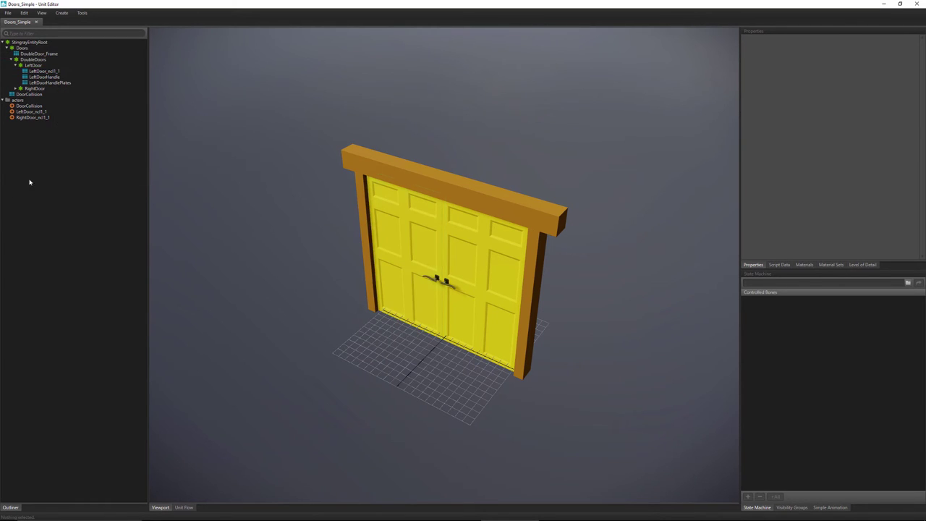
- Review the actor template and shape settings of the right door, left door and DoorCollision physics actors
left_click(29, 118)
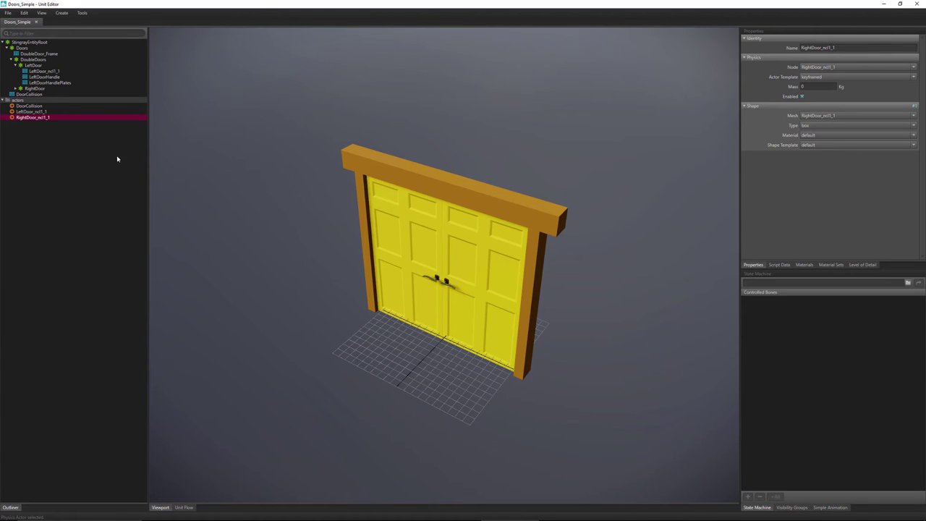
left_click(34, 111)
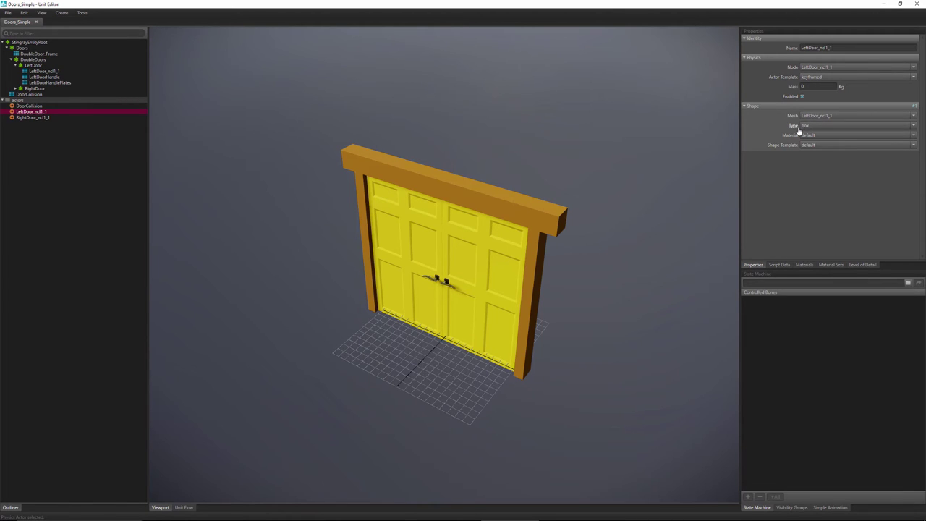
left_click(29, 107)
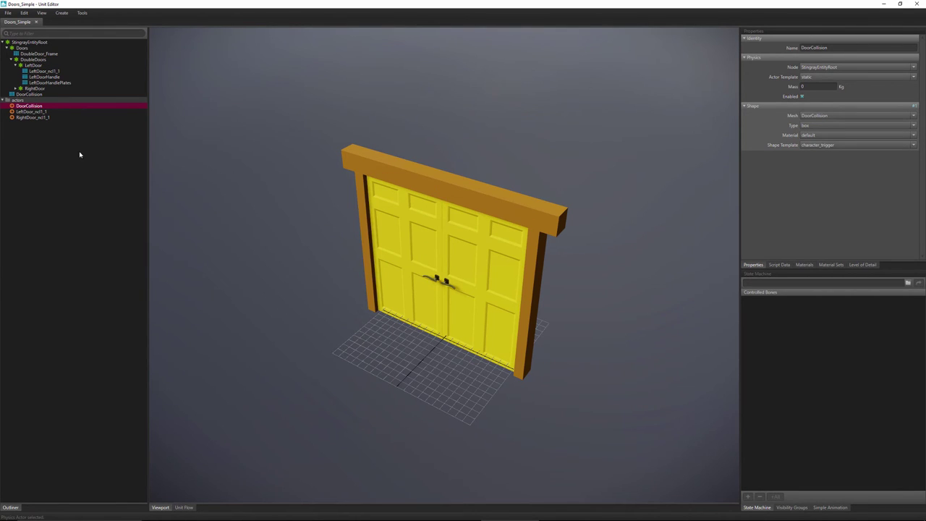
- Show the DoorCollision mesh briefly to view the trigger volume, hide it again, and check its shadow casting option
left_click(22, 94)
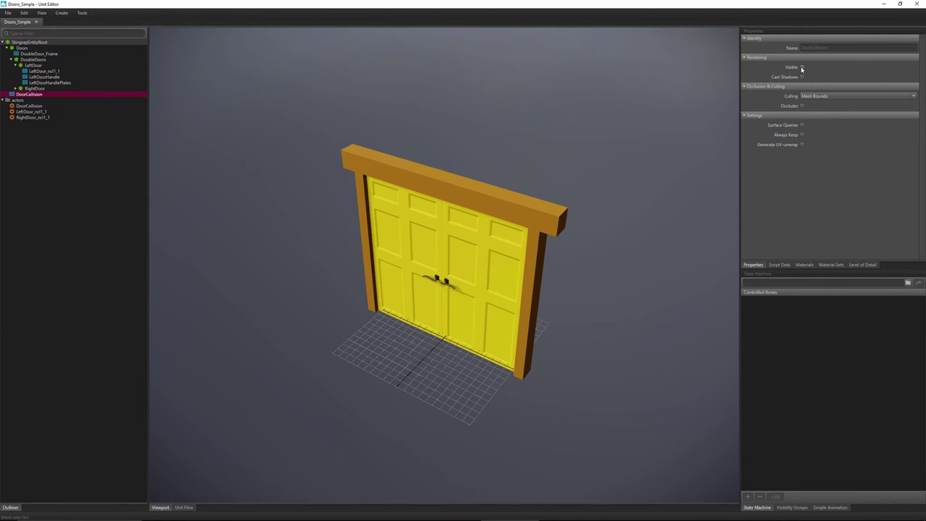
left_click(801, 67)
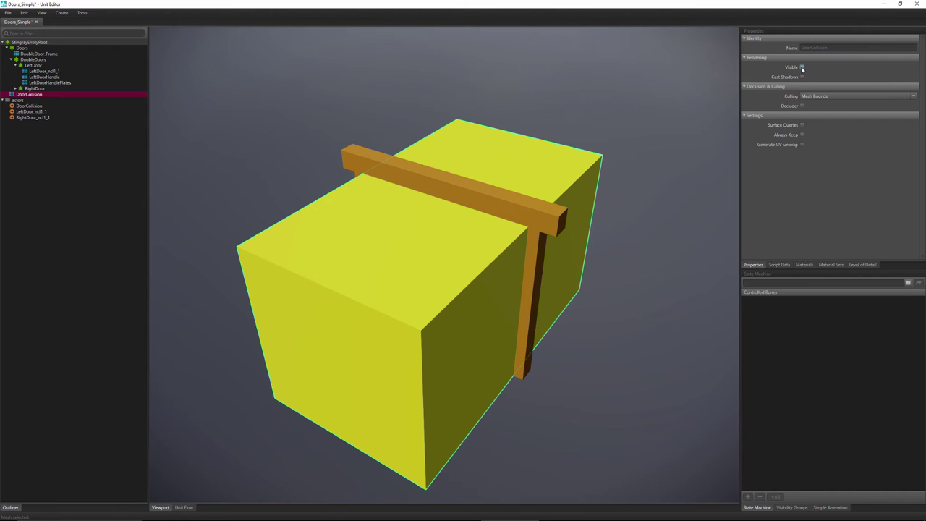
left_click(801, 68)
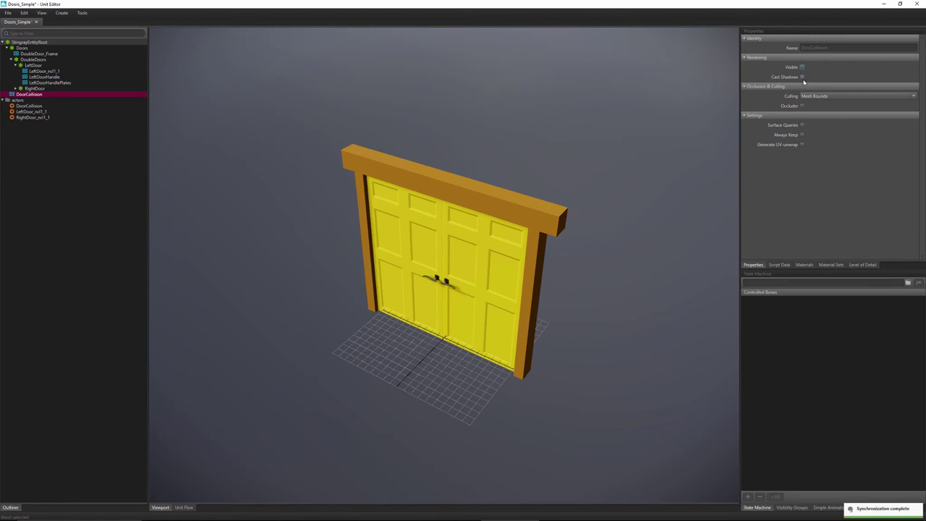
left_click(802, 76)
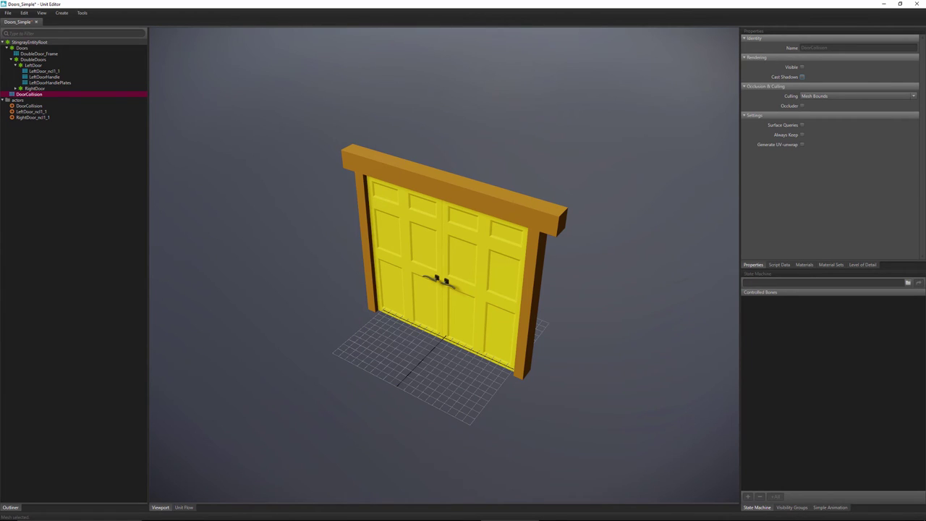
- Compare the DoorCollision physics actor with its source mesh, toggling the mesh's visibility on and back off
left_click(28, 105)
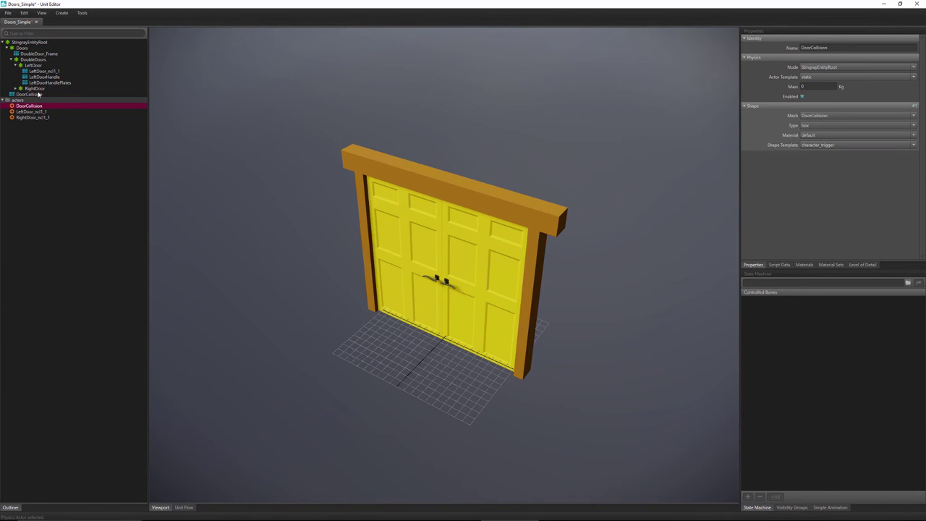
left_click(32, 94)
right_click(32, 95)
left_click(23, 108)
left_click(28, 105)
left_click(29, 95)
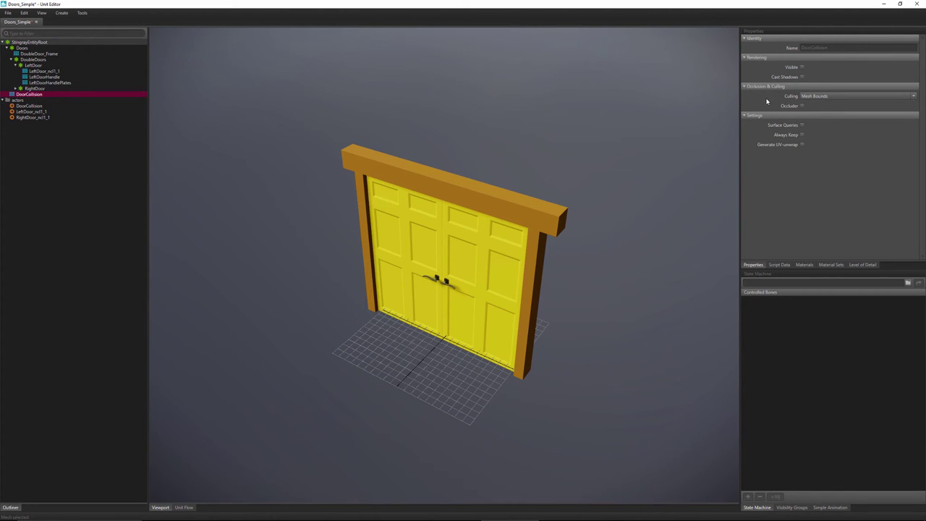
left_click(802, 67)
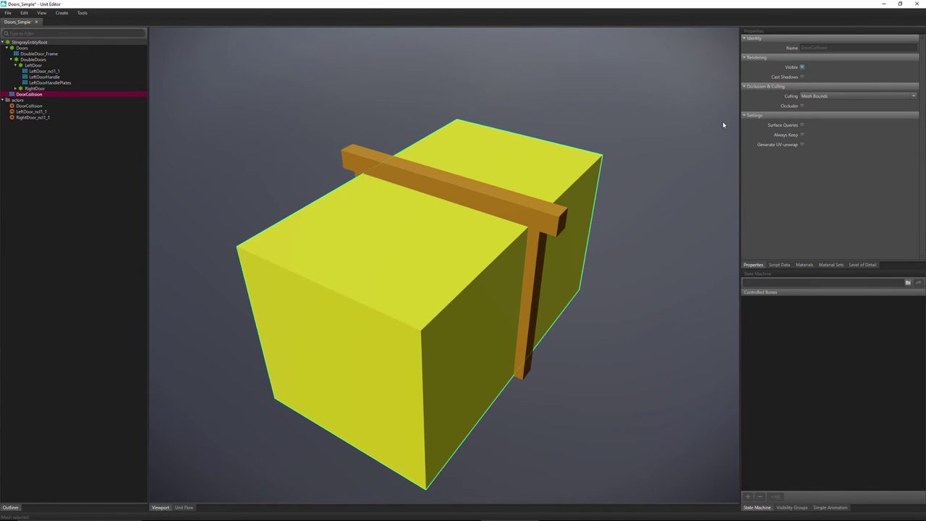
left_click(802, 68)
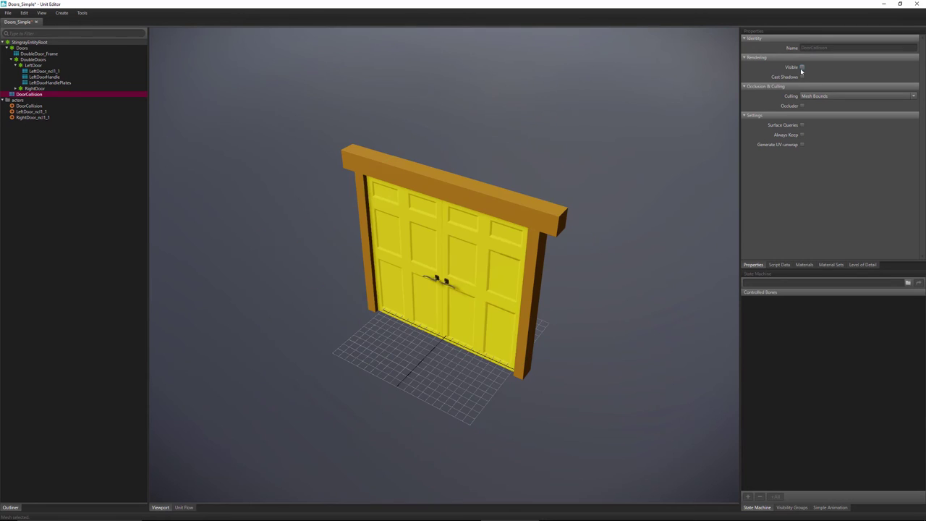
- Open the Doors_Simple unit flow graph and examine its Animations and Audio node groups
left_click(185, 508)
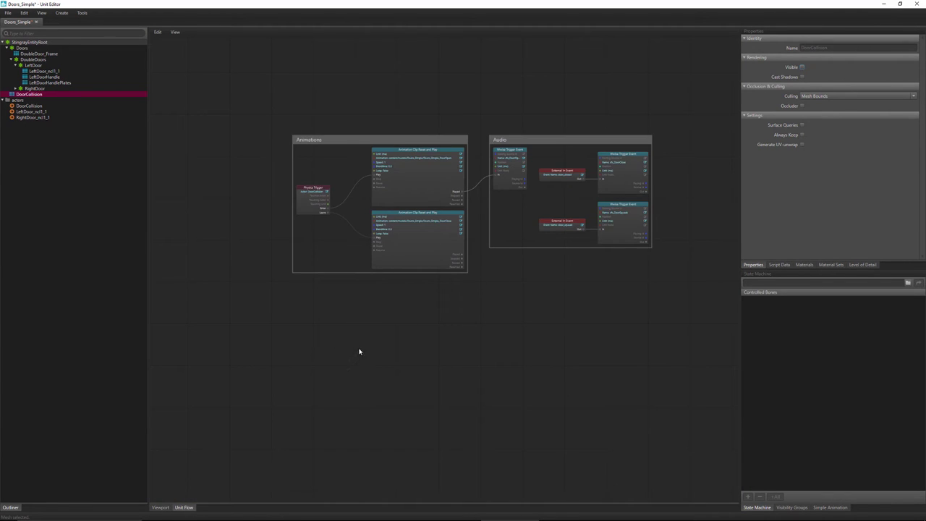
scroll(409, 333, "up", 3)
middle_click_drag(300, 175, 314, 304)
middle_click_drag(605, 275, 424, 304)
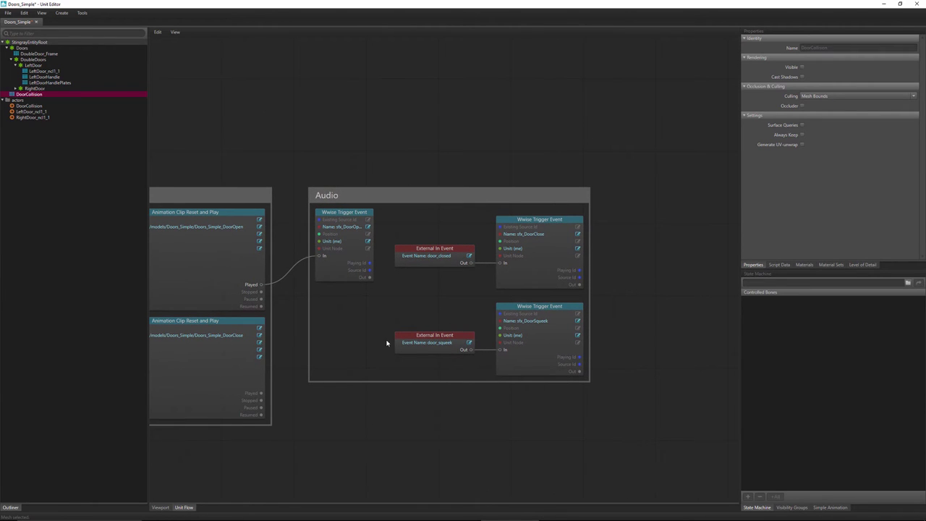
middle_click_drag(340, 353, 444, 354)
scroll(387, 335, "up", 3)
scroll(460, 321, "down", 2)
middle_click_drag(460, 320, 413, 367)
scroll(434, 331, "up", 3)
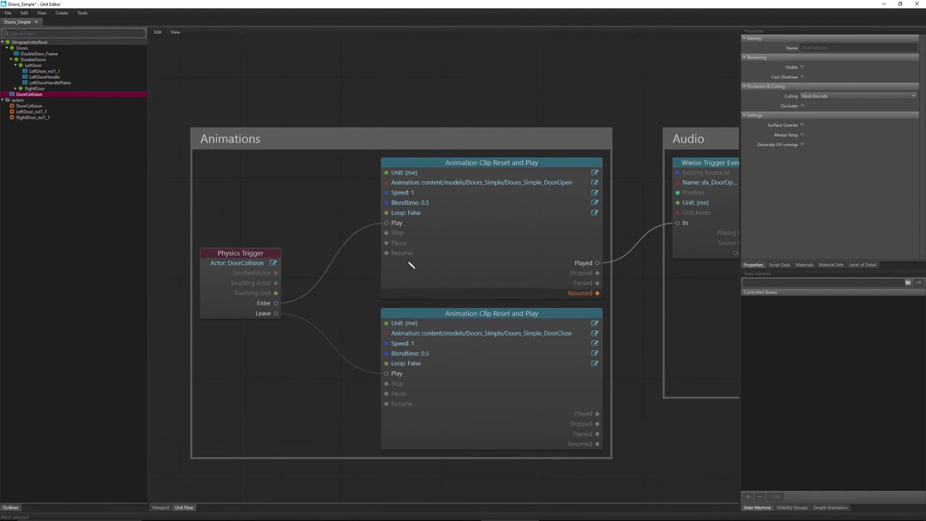
- Add a second Physics Trigger event node above the existing one in the Animations group, and delete it
right_click(274, 205)
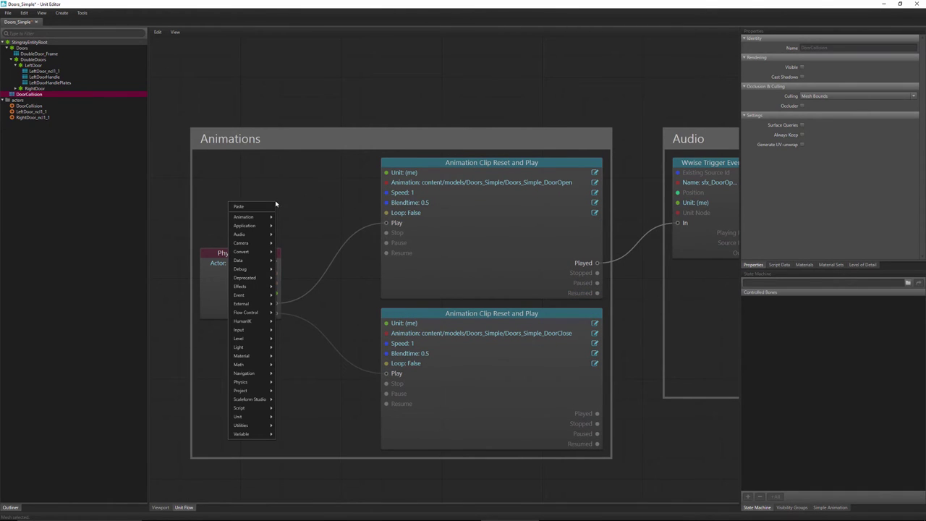
mouse_move(249, 296)
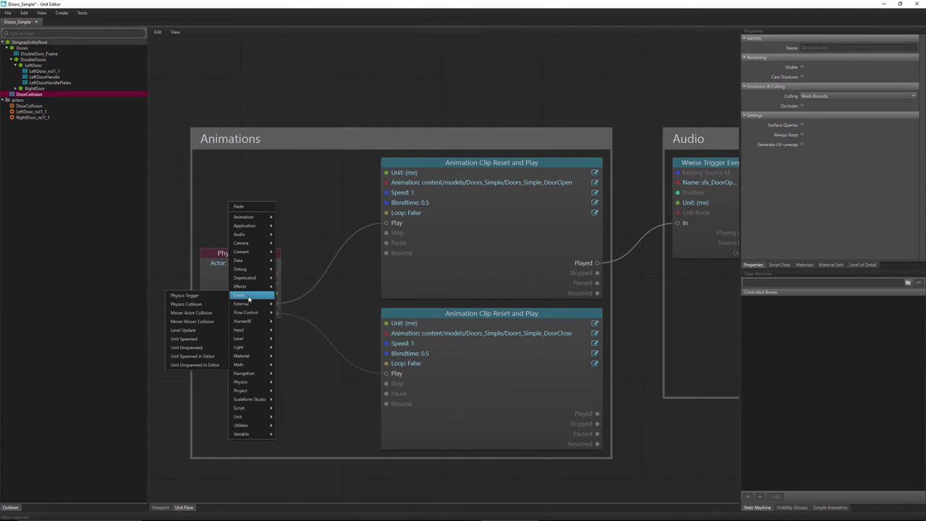
left_click(189, 296)
left_click(329, 183)
left_click_drag(328, 182, 248, 172)
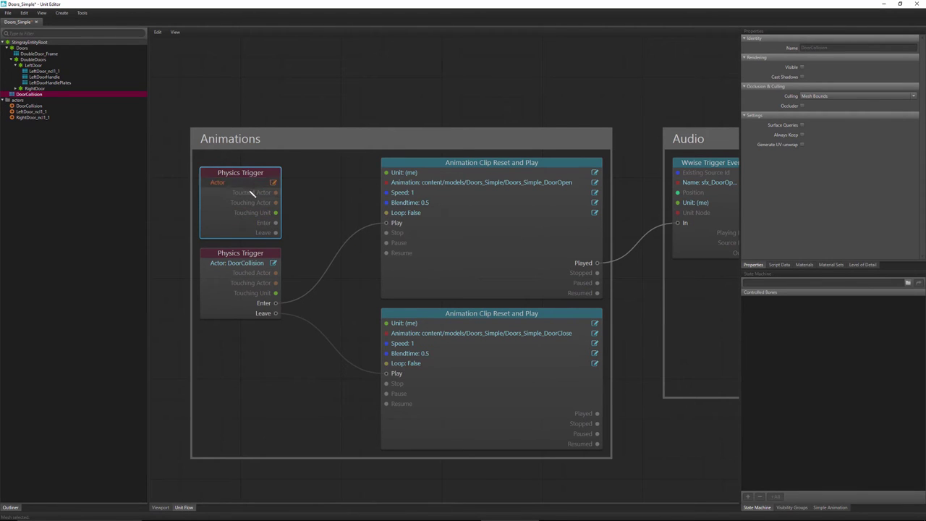
left_click(333, 205)
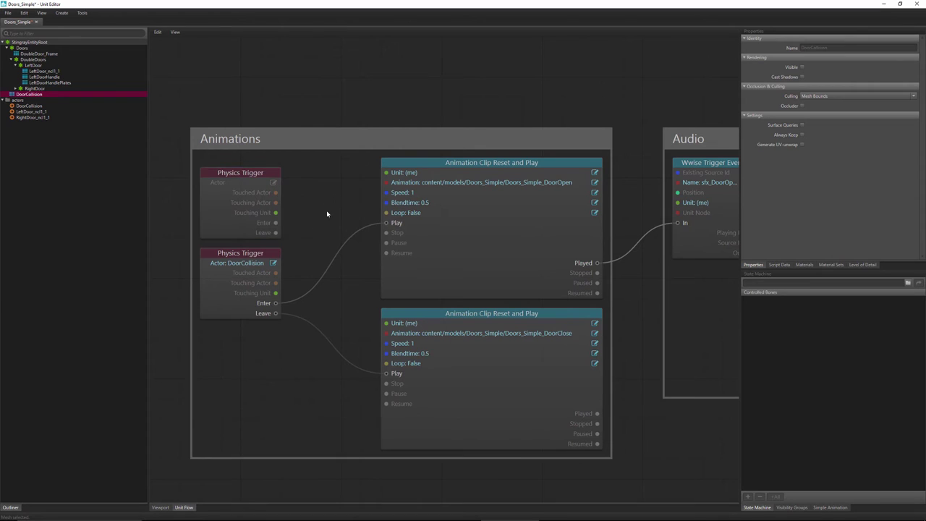
left_click(243, 174)
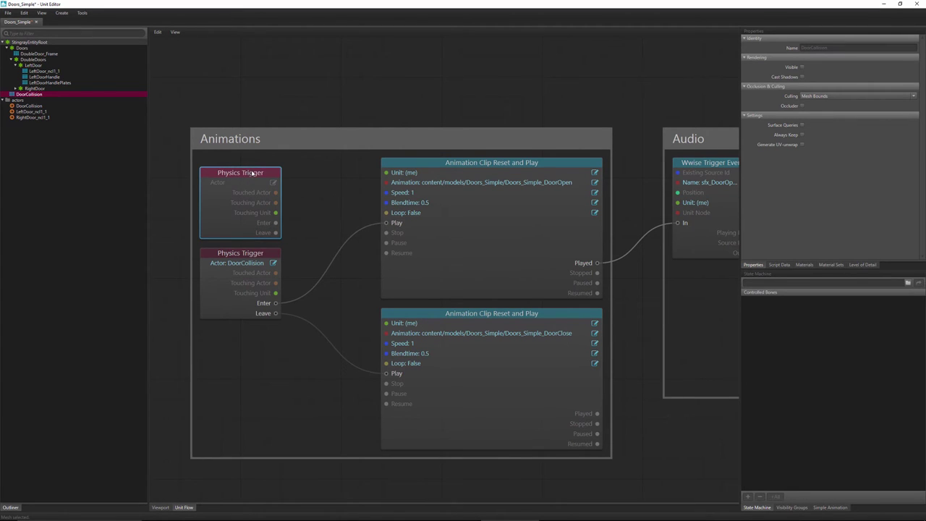
key("Delete")
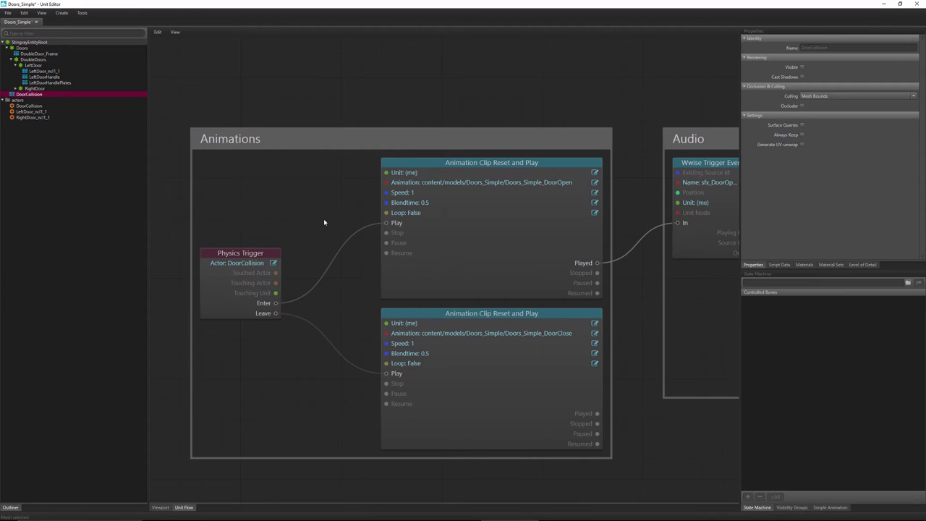
- Check the actor name assigned to the Physics Trigger node, keep DoorCollision, and select the DoorOpen animation clip node
left_click(273, 263)
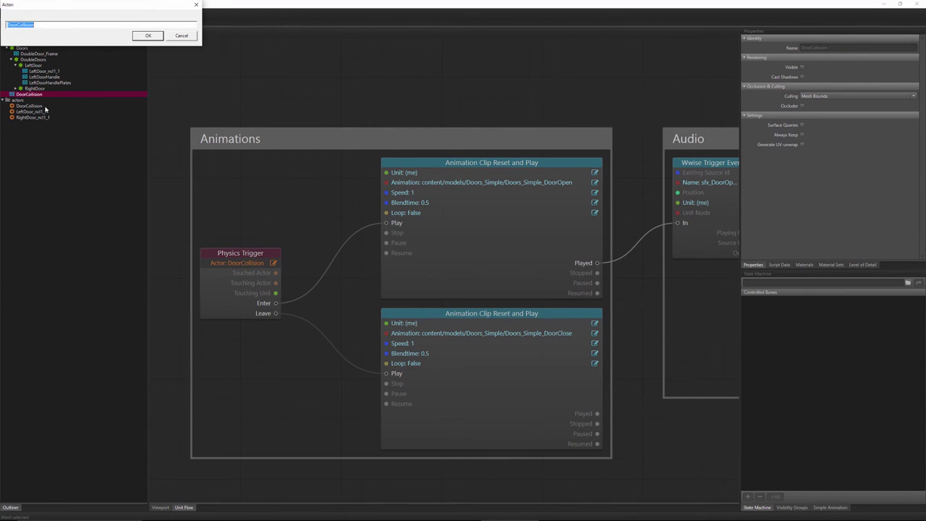
left_click(148, 35)
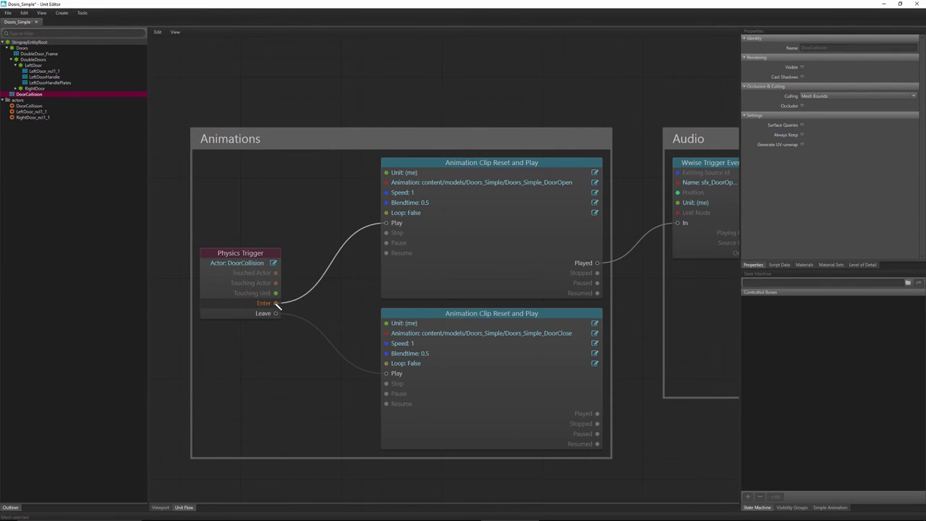
left_click(495, 165)
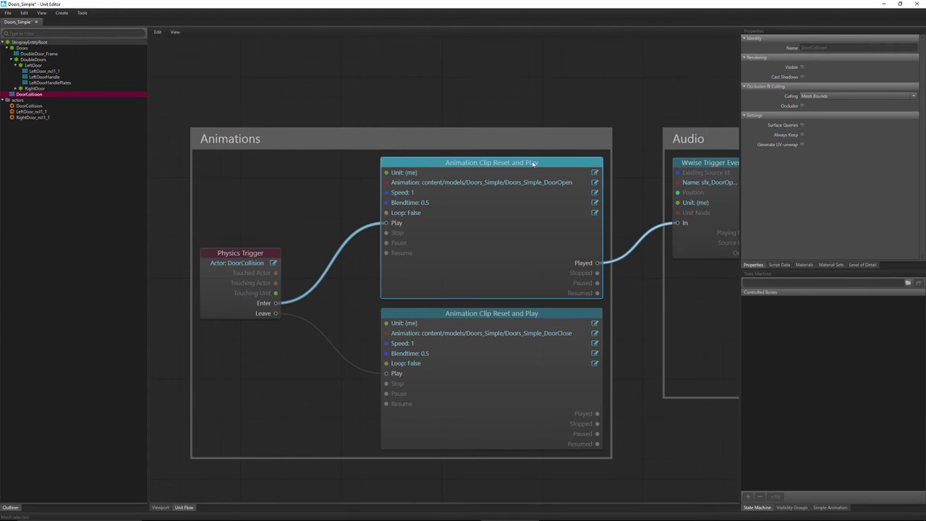
- Add a blank Animation Clip Reset and Play node above the Animations group, review its default inputs, and delete it
right_click(327, 176)
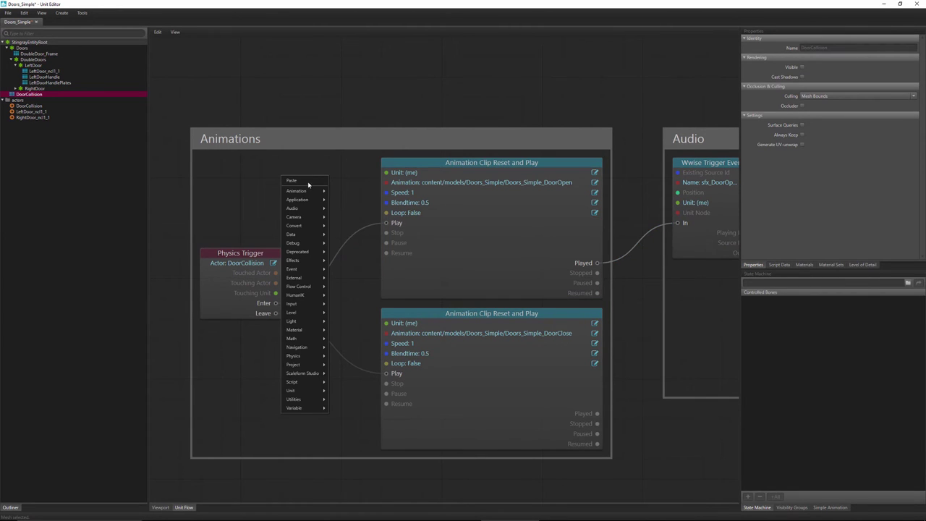
mouse_move(303, 194)
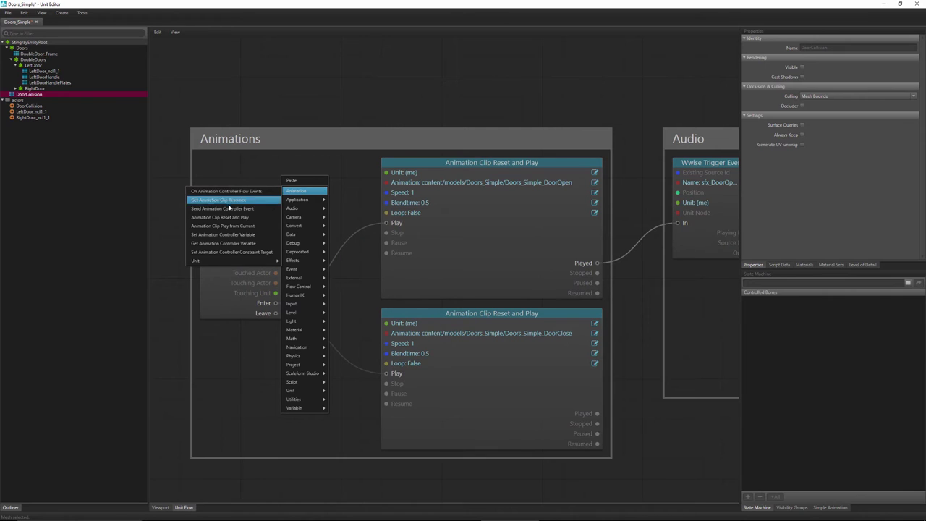
left_click(222, 227)
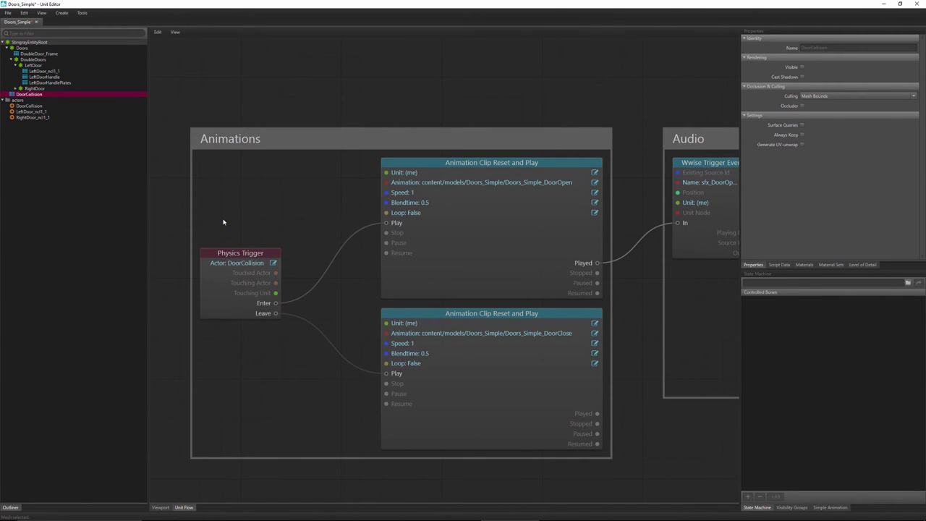
left_click_drag(361, 84, 204, 361)
scroll(335, 293, "down", 2)
scroll(326, 341, "up", 1)
left_click(292, 358)
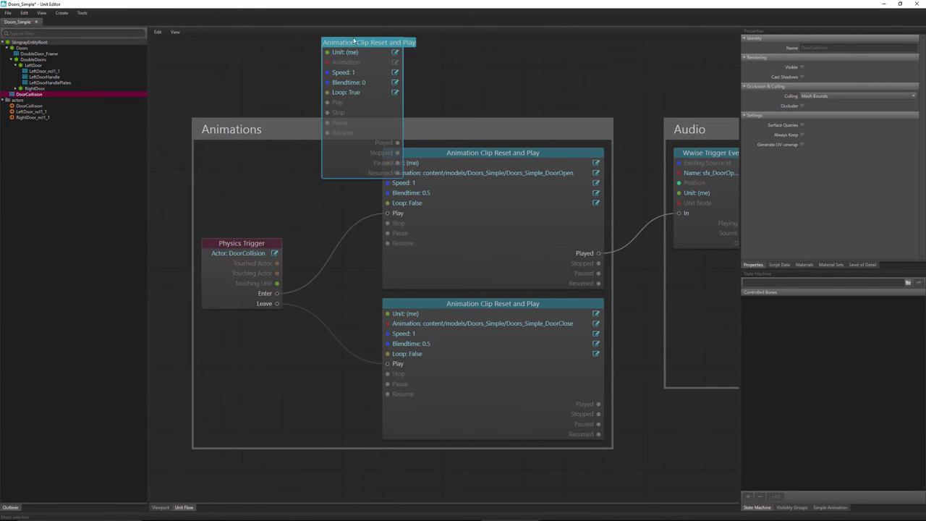
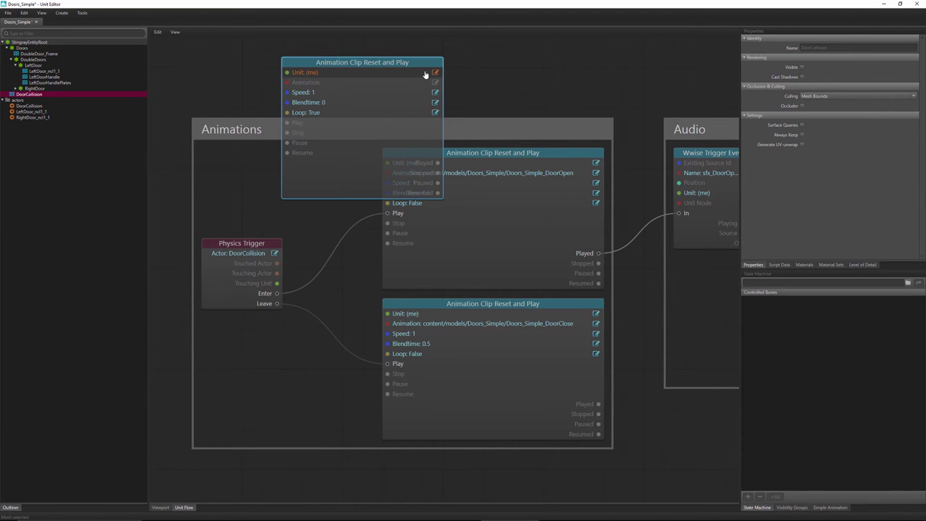
key("Delete")
- Browse the available animation clips for the upper node's Animation input, keeping content/models/Doors_Simple/Doors_Simple_DoorOpen
left_click(444, 158)
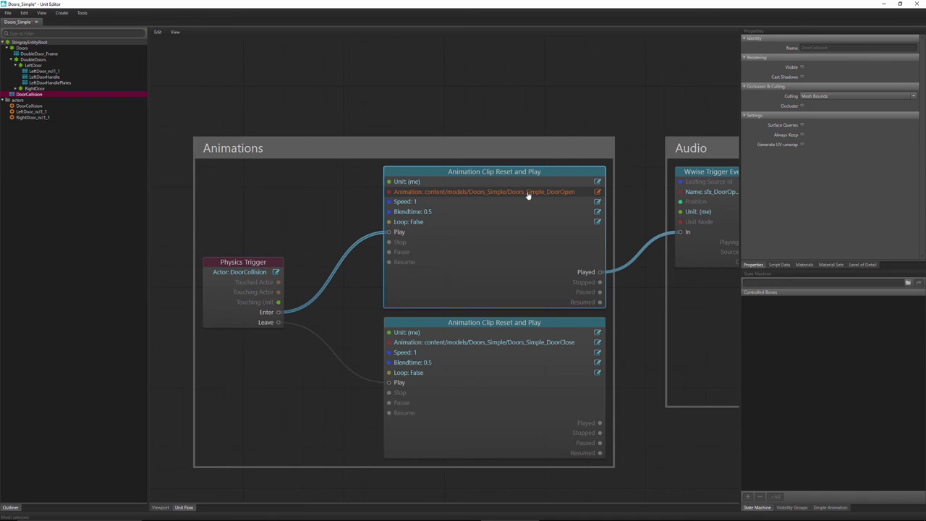
left_click(598, 191)
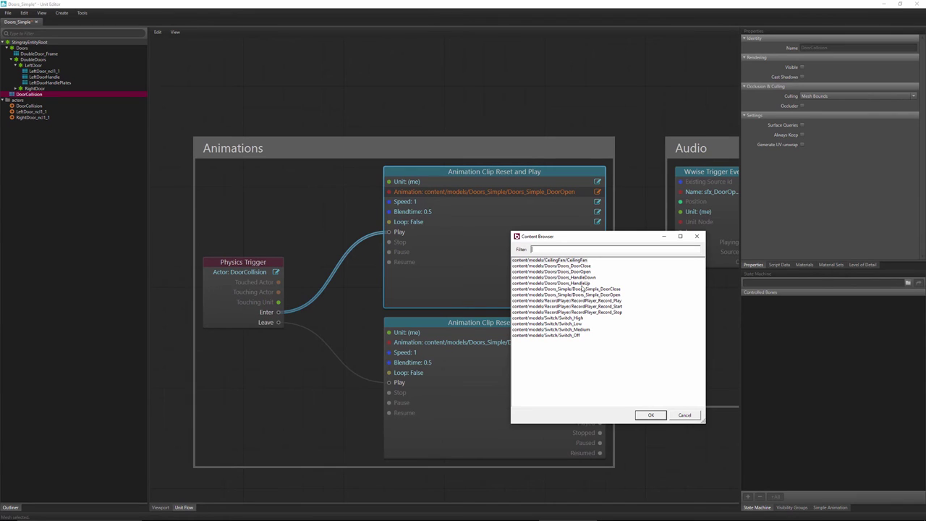
left_click(611, 295)
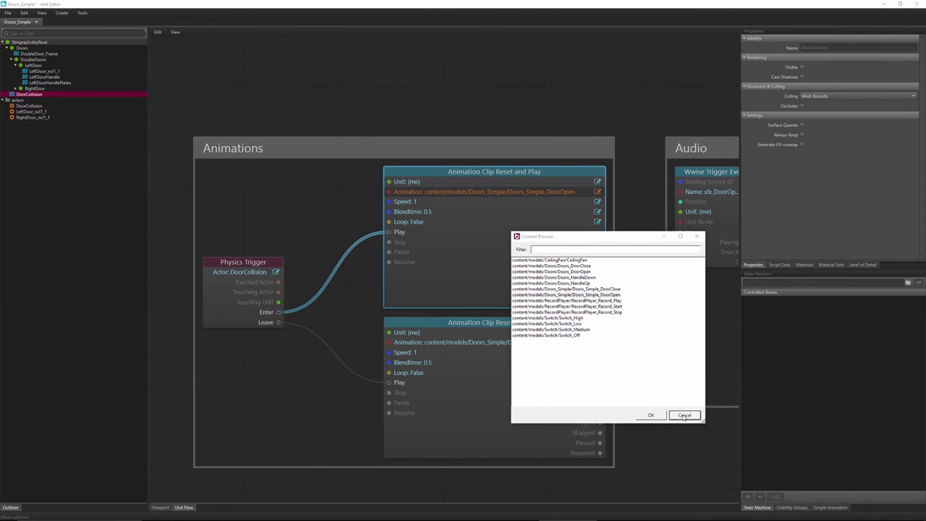
left_click(684, 416)
- Remove the link from the Physics Trigger's Enter output to the DoorOpen clip node's Play input, and reconnect the two
left_click_drag(281, 312, 394, 242)
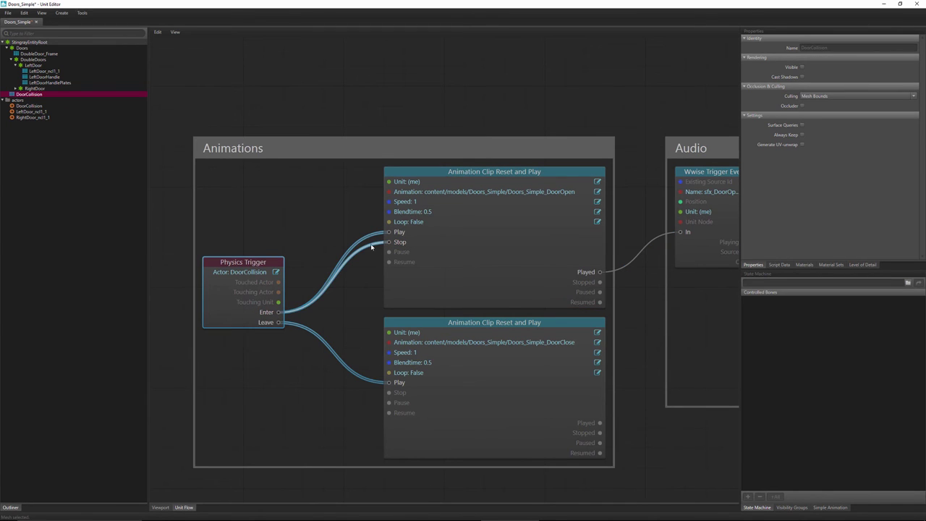
key("ctrl+z")
left_click(350, 258)
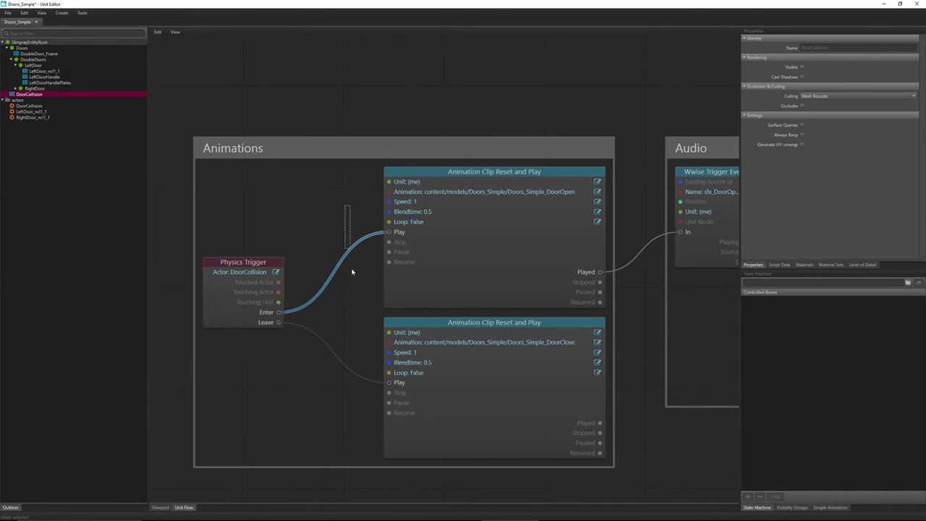
key("Delete")
left_click(282, 316)
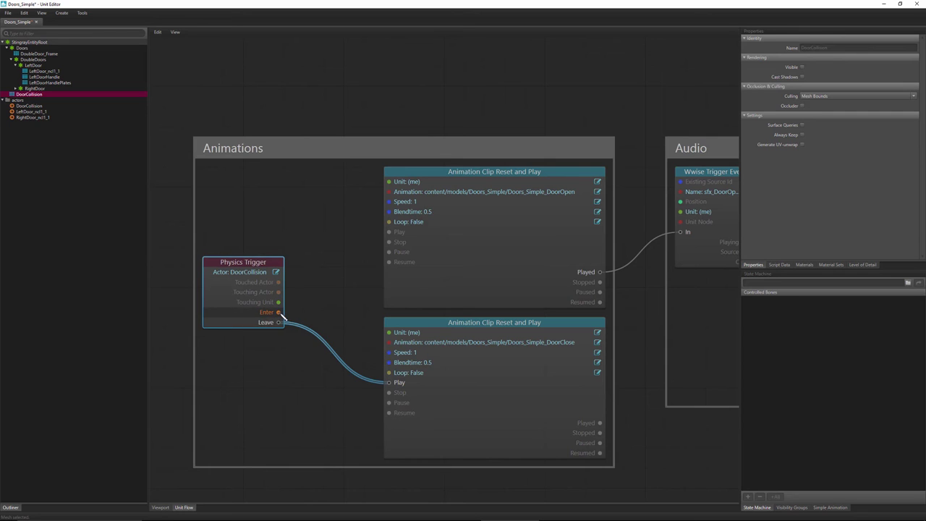
left_click_drag(278, 312, 390, 232)
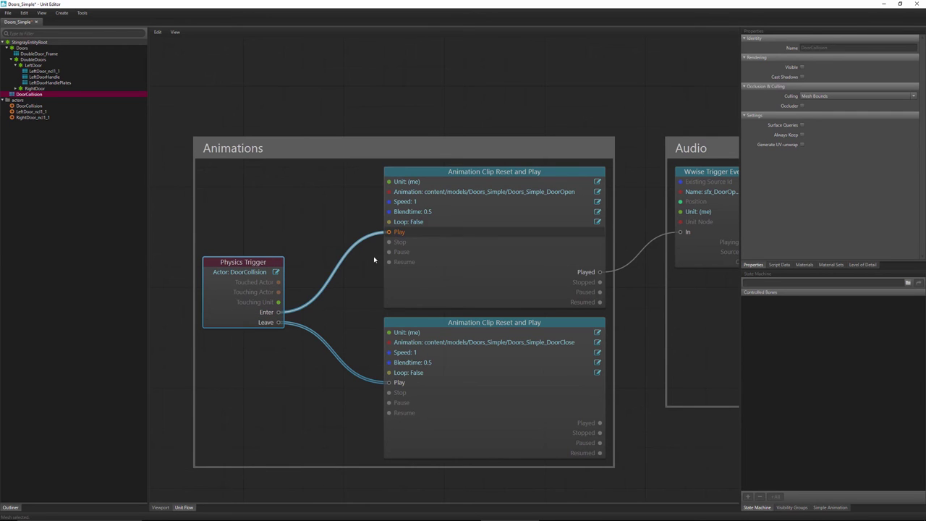
left_click(303, 409)
- Examine the DoorClose clip node and its link from the Physics Trigger's Leave output
scroll(314, 386, "down", 2)
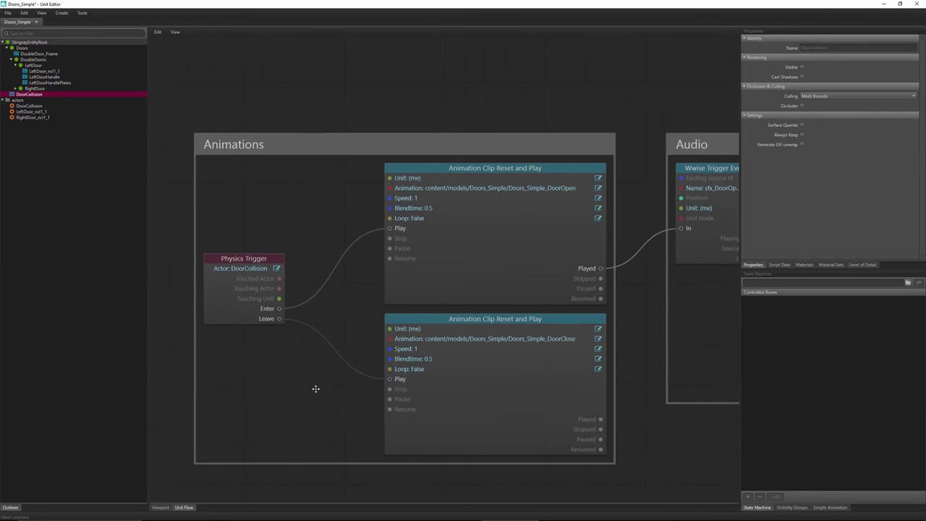
left_click(424, 264)
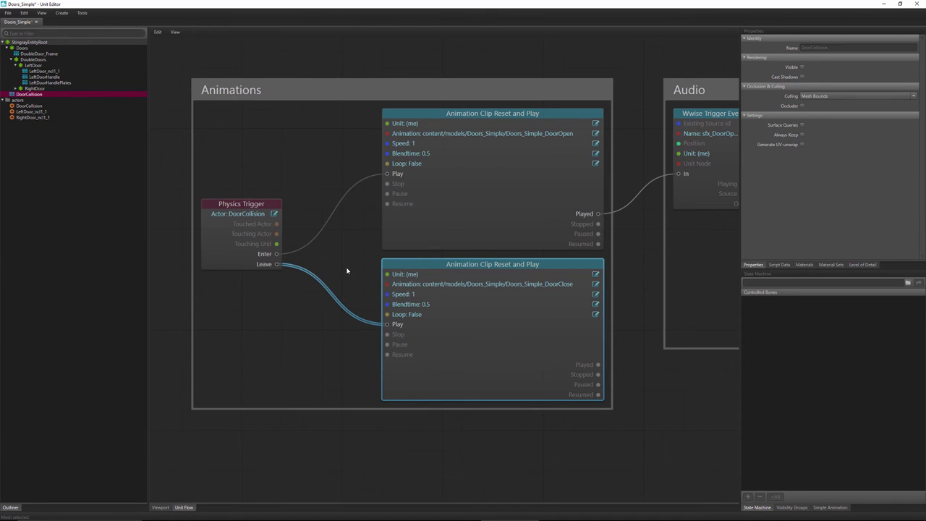
left_click_drag(346, 267, 334, 341)
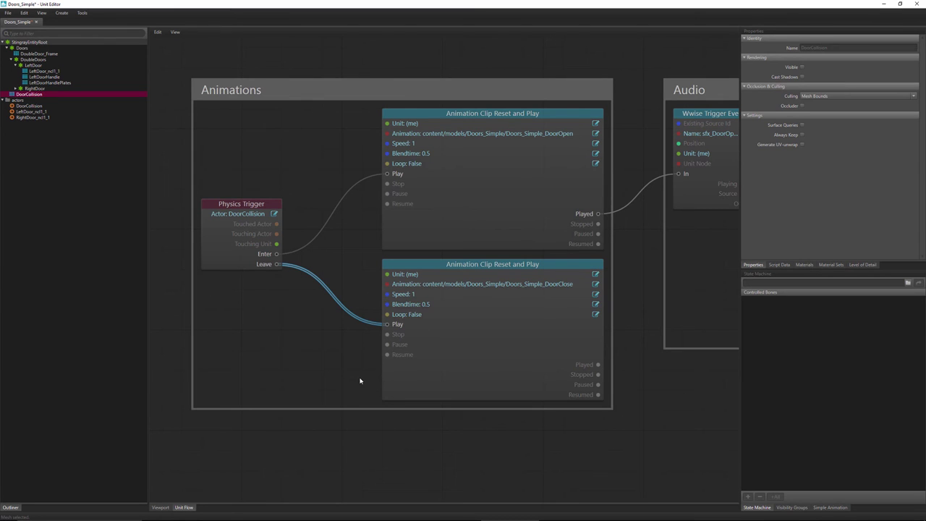
scroll(417, 284, "down", 2)
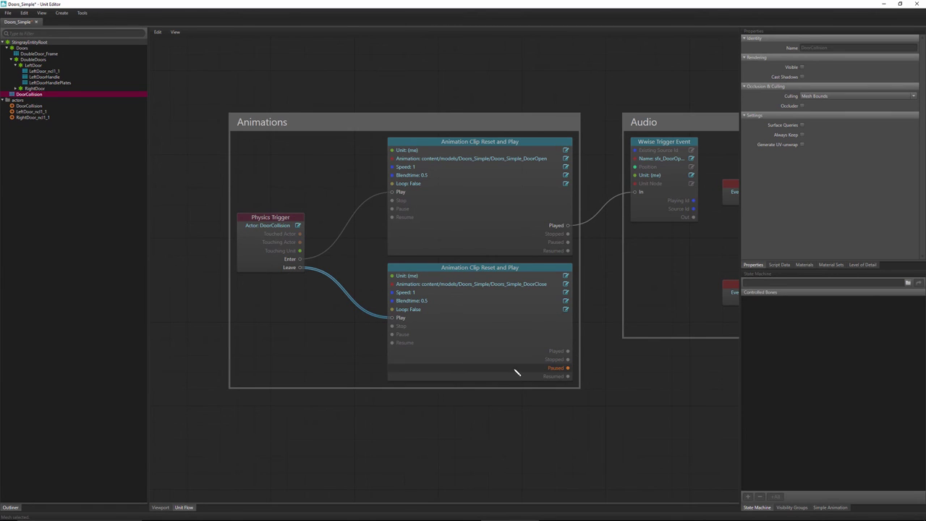
- Save the Doors_Simple unit
key("ctrl+s")
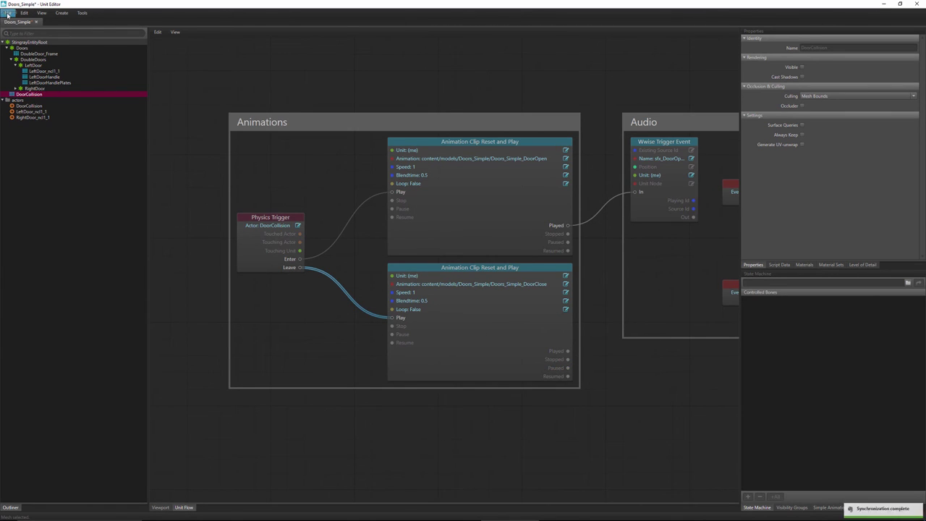
left_click(8, 12)
left_click(116, 75)
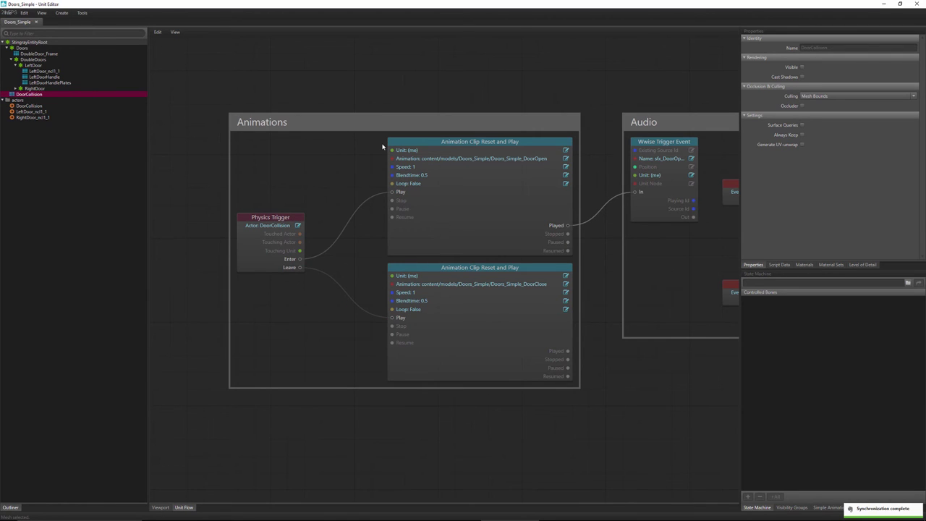
- Shift the Physics Trigger node slightly closer to the animation clip nodes, and save the Doors_Simple asset in the Stingray Editor
mouse_move(291, 217)
left_mouse_down()
mouse_move(304, 196)
mouse_move(299, 225)
left_mouse_up()
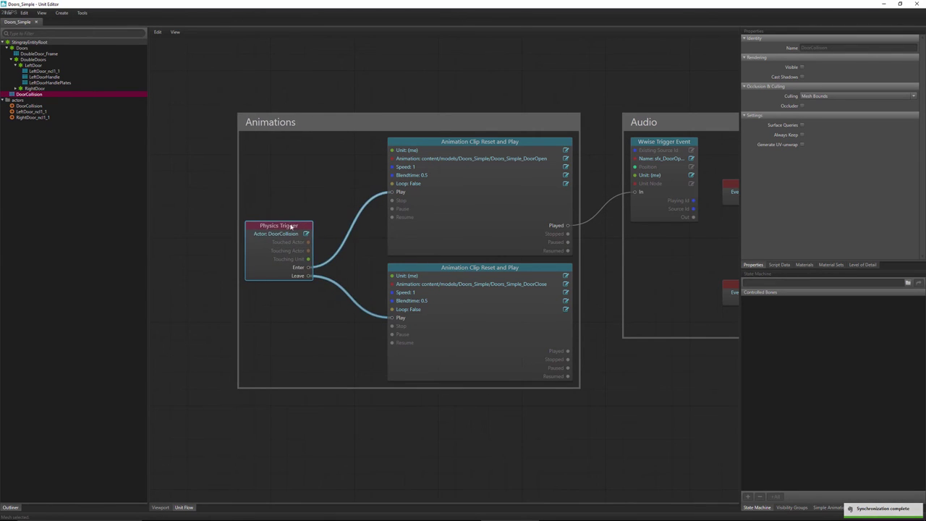
left_click_drag(272, 167, 455, 330)
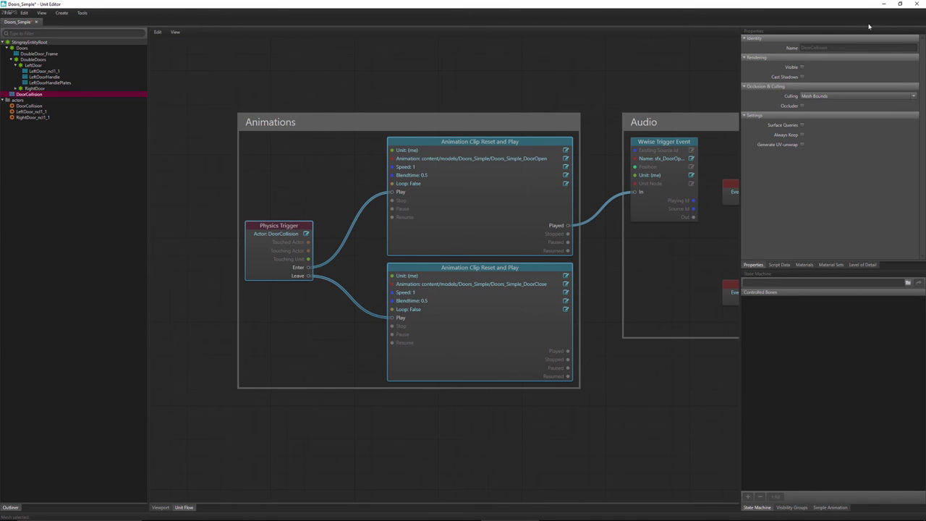
left_click(883, 4)
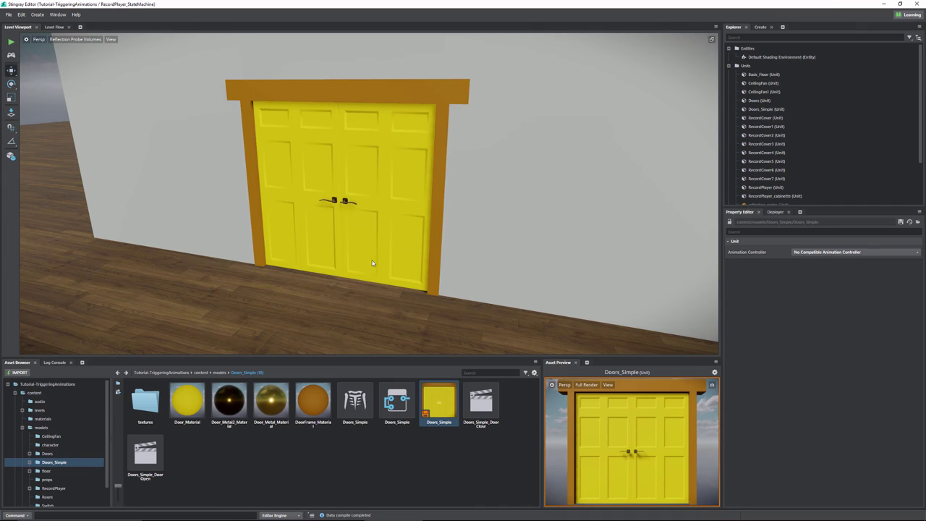
right_click(436, 404)
left_click(453, 430)
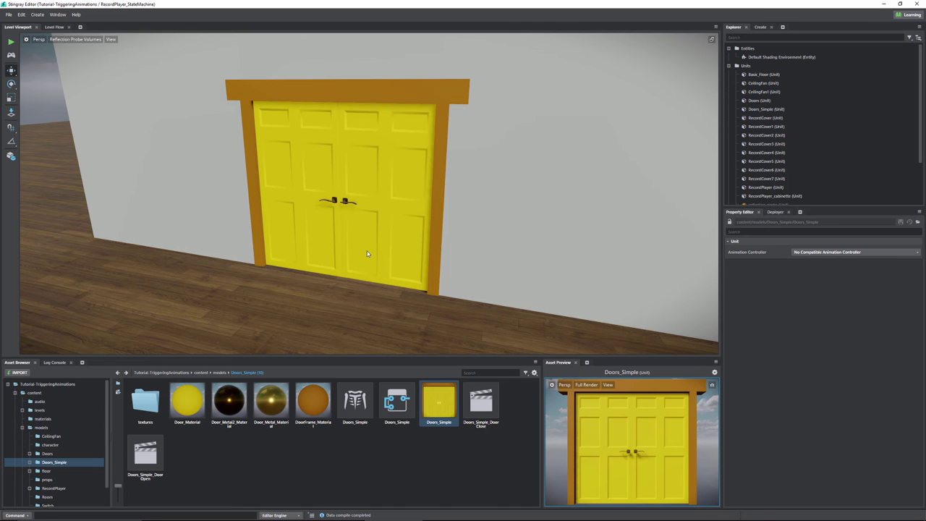
- Run the project, start the level from the main menu, and walk up to the double doors to trigger the opening animation
left_click(10, 41)
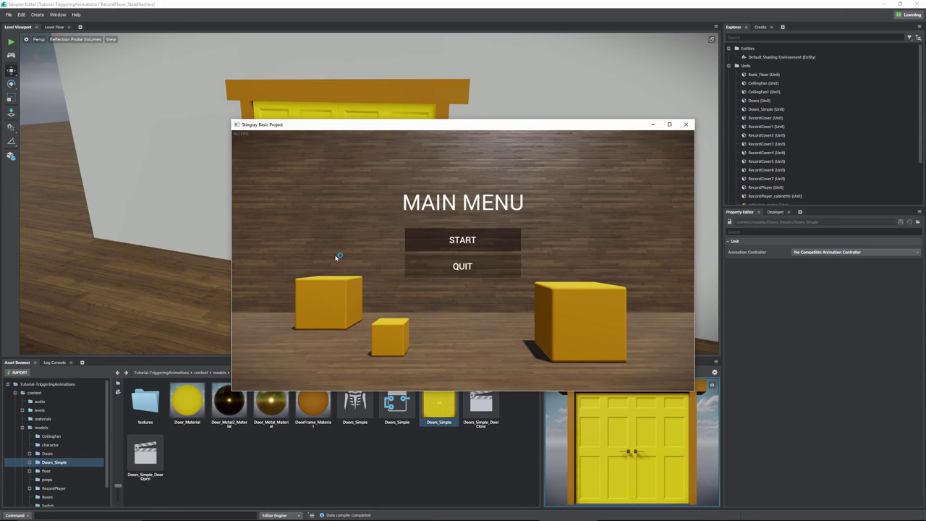
left_click(463, 240)
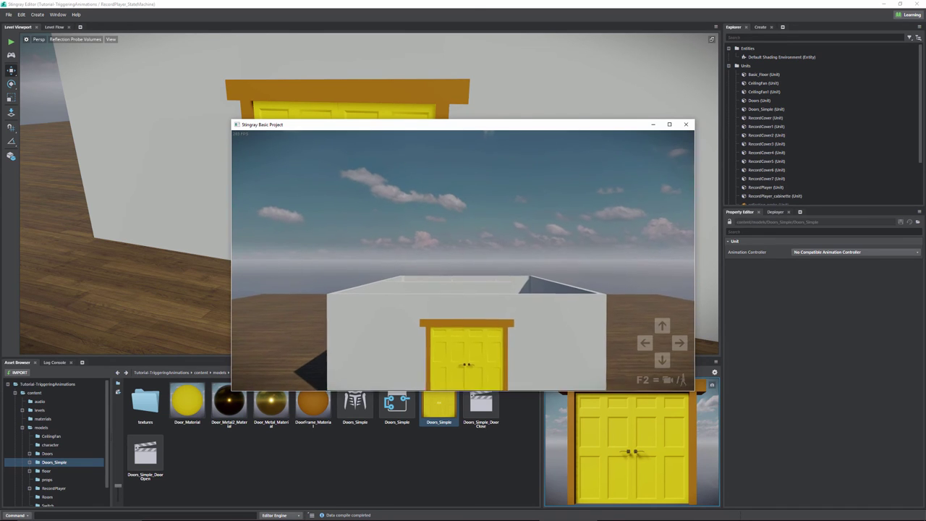
key("Up")
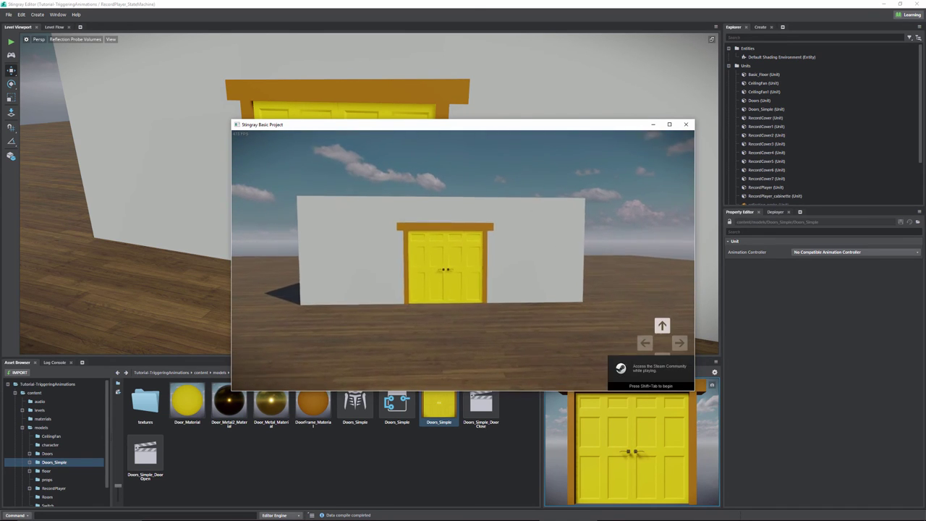
key("Up")
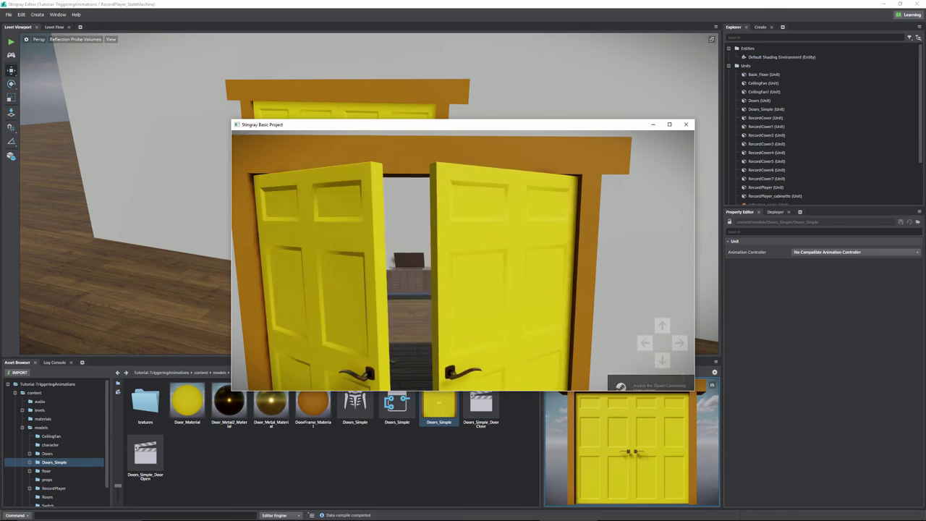
- Repeatedly back away from and approach the double doors to test the DoorClose and DoorOpen animations on leaving and entering the trigger
key("Down")
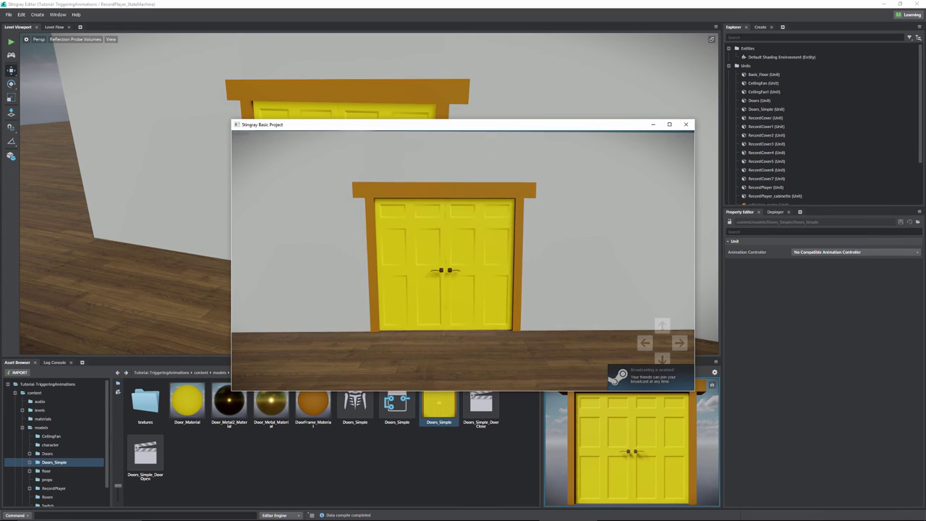
key("Up")
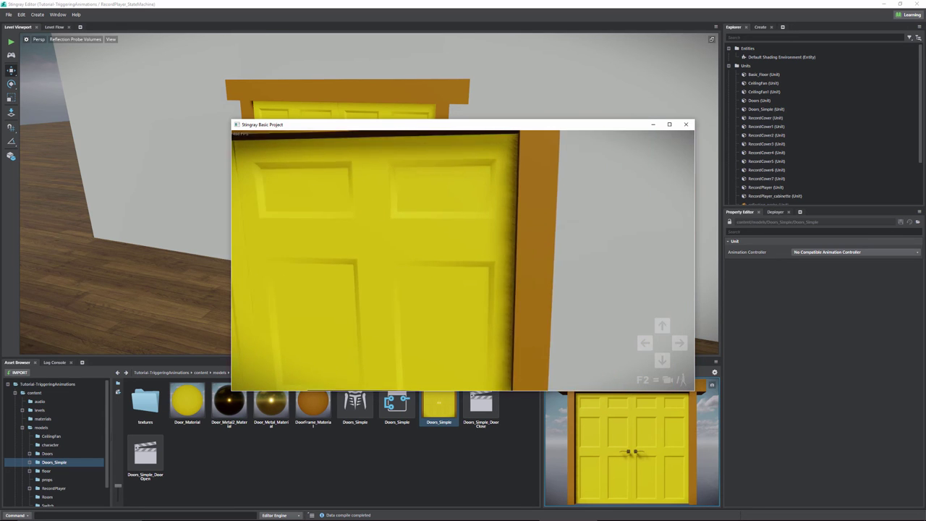
key("Left")
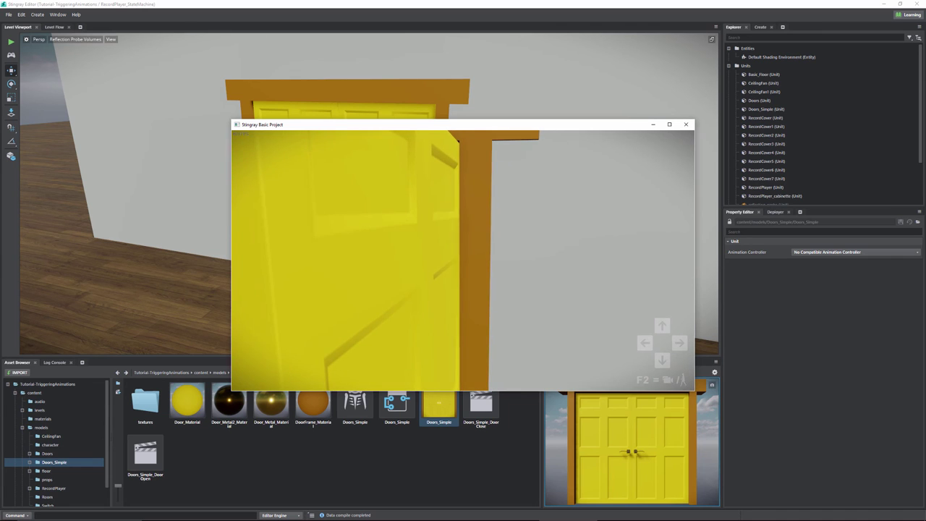
key("Down")
key("Left")
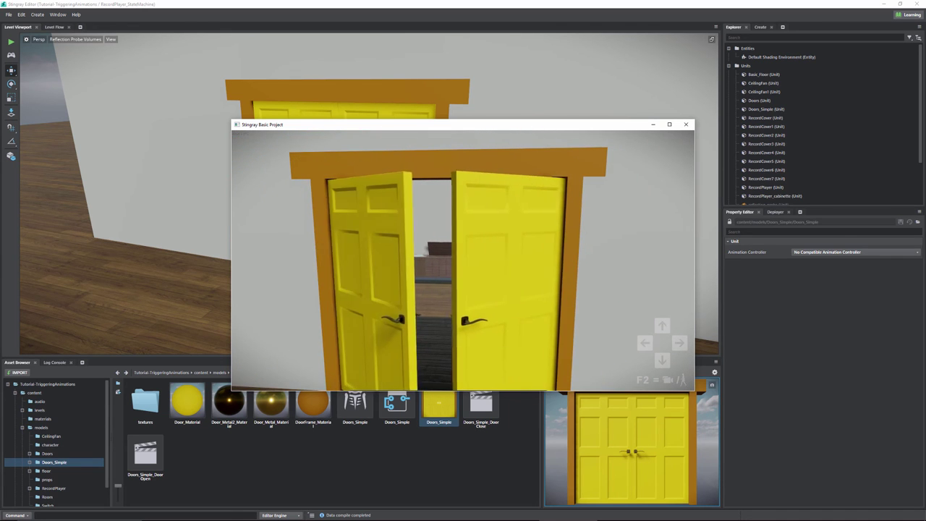
key("Down")
key("Up")
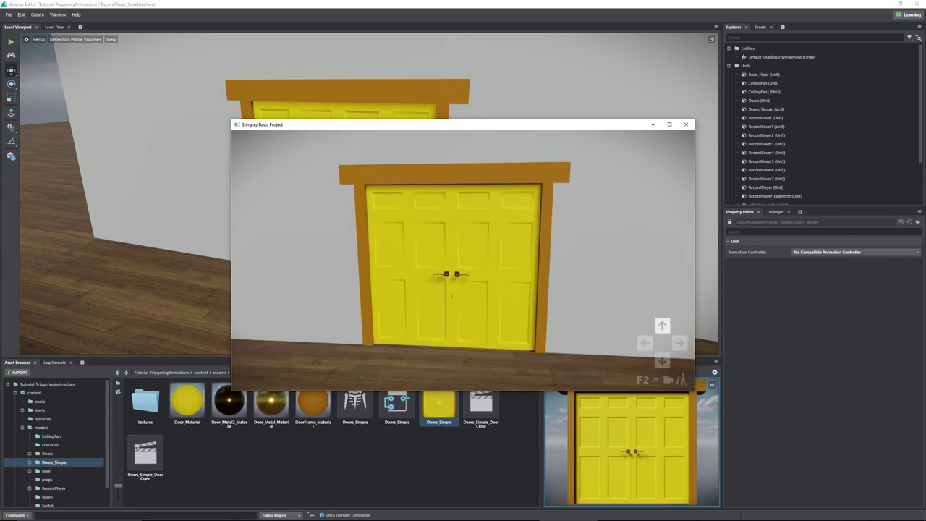
key("Up")
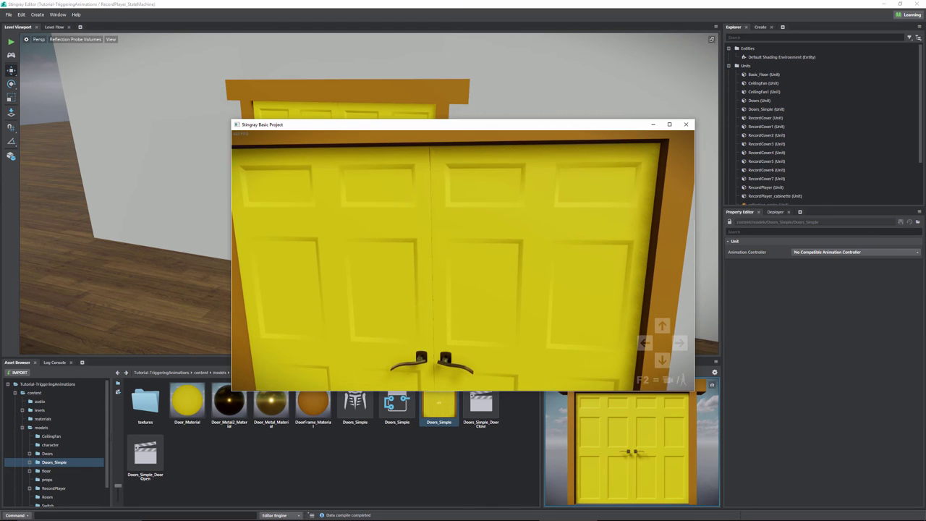
key("Down")
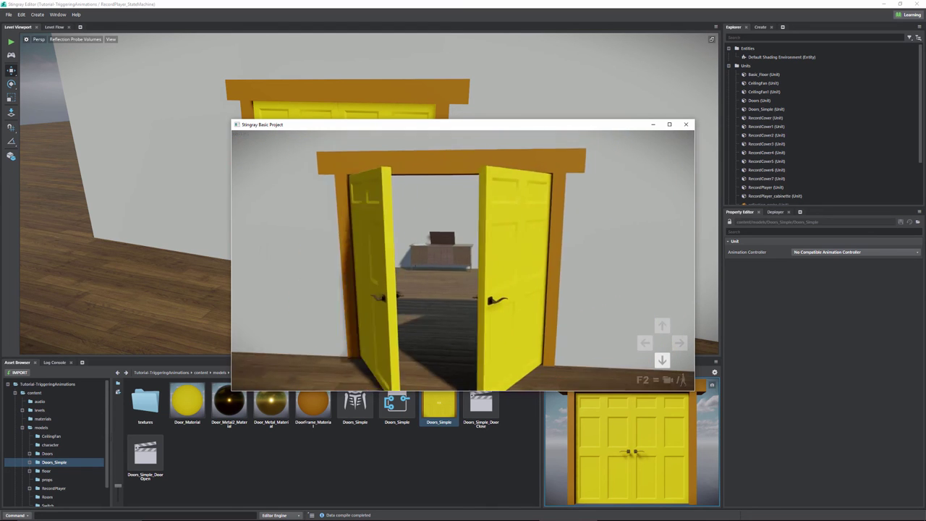
key("Up")
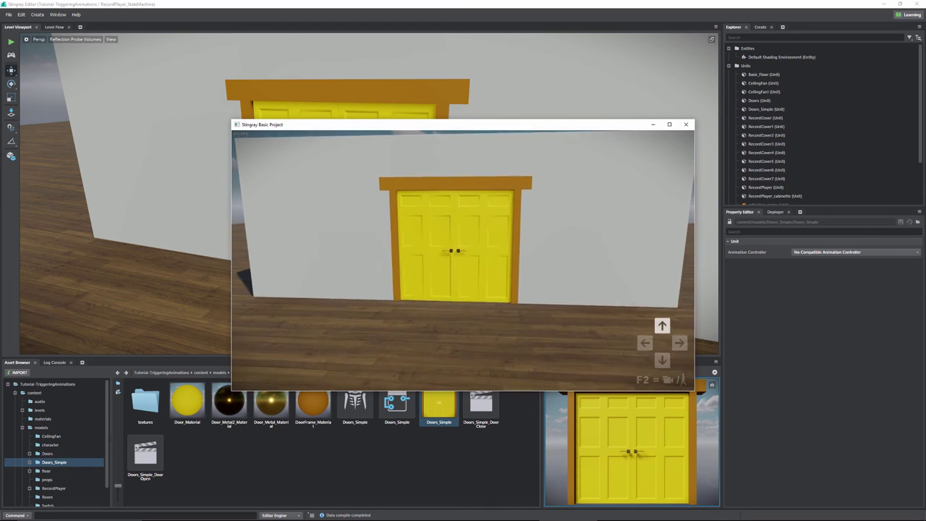
key("Down")
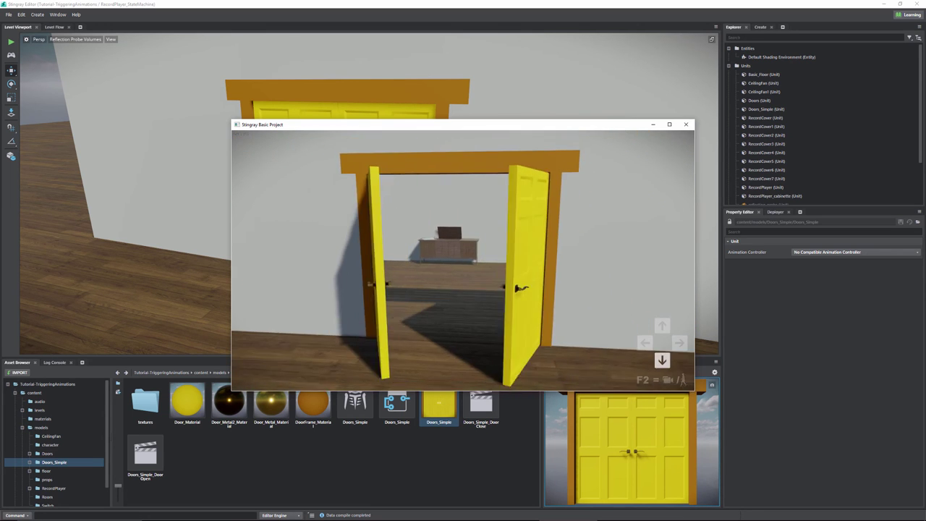
key("Up")
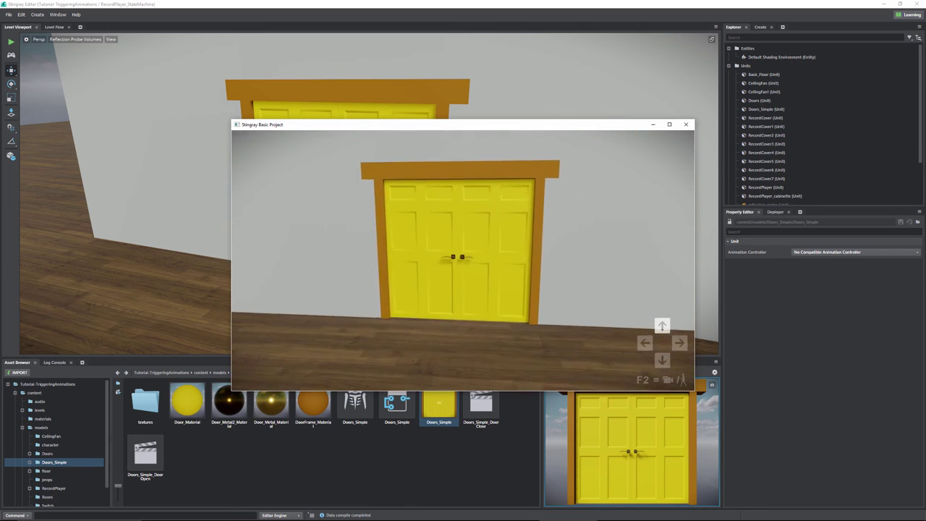
key("Down")
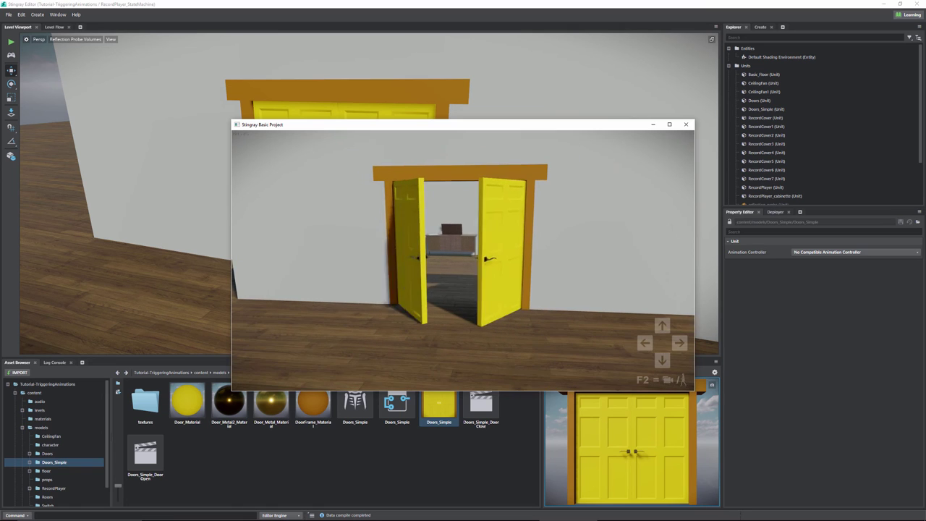
key("Up")
key("Down")
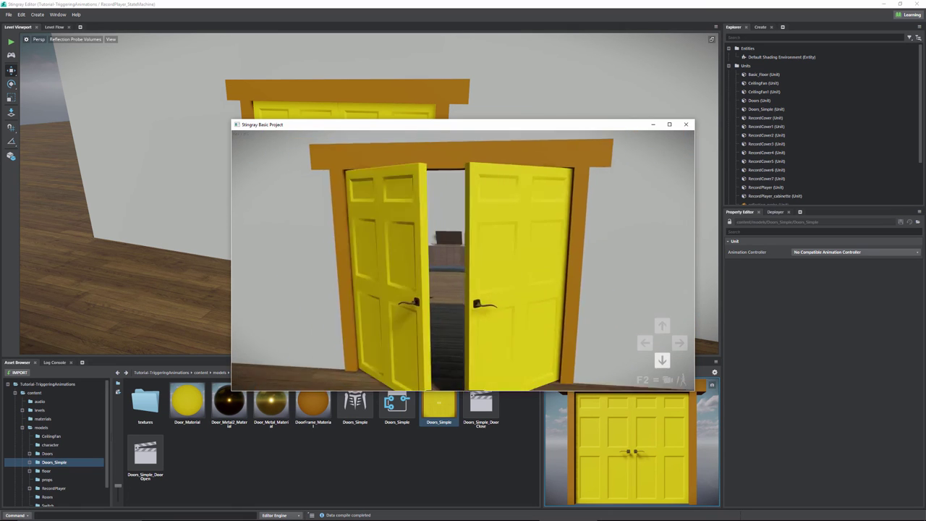
key("Up")
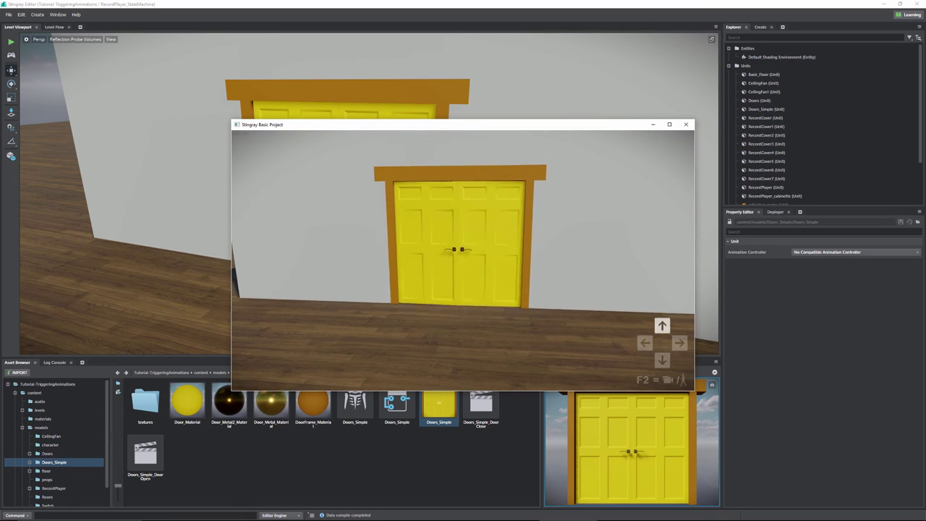
key("Down")
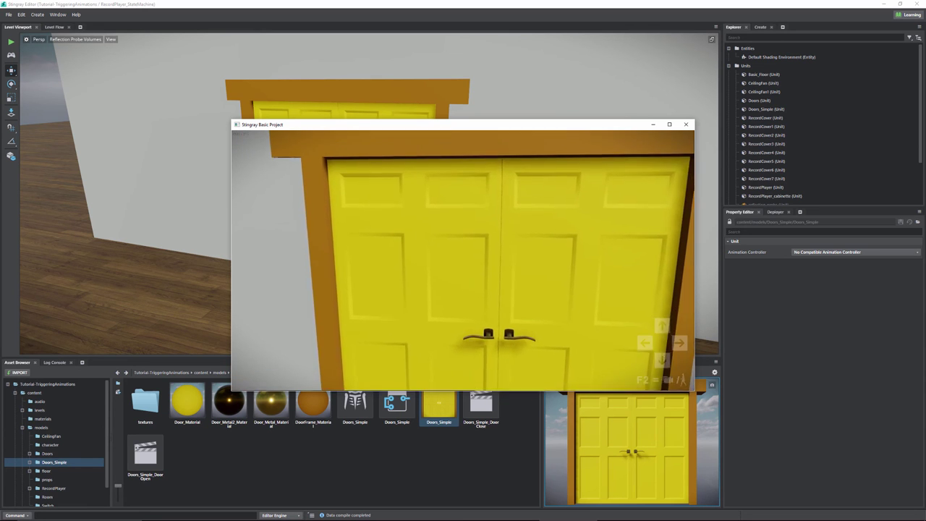
- Step back and forth at the edge of the trigger to check how the doors' opening and closing animations interrupt each other
key("Down")
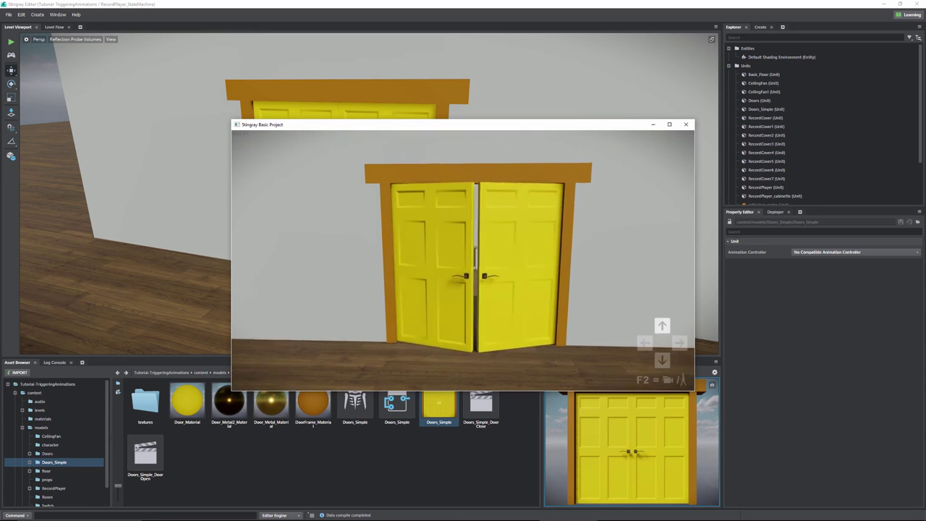
key("Down")
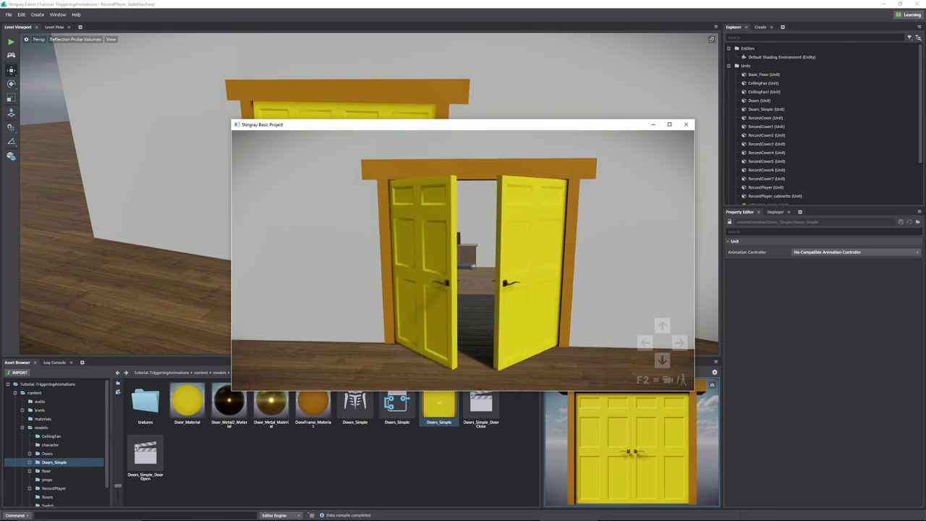
key("Up")
key("Down")
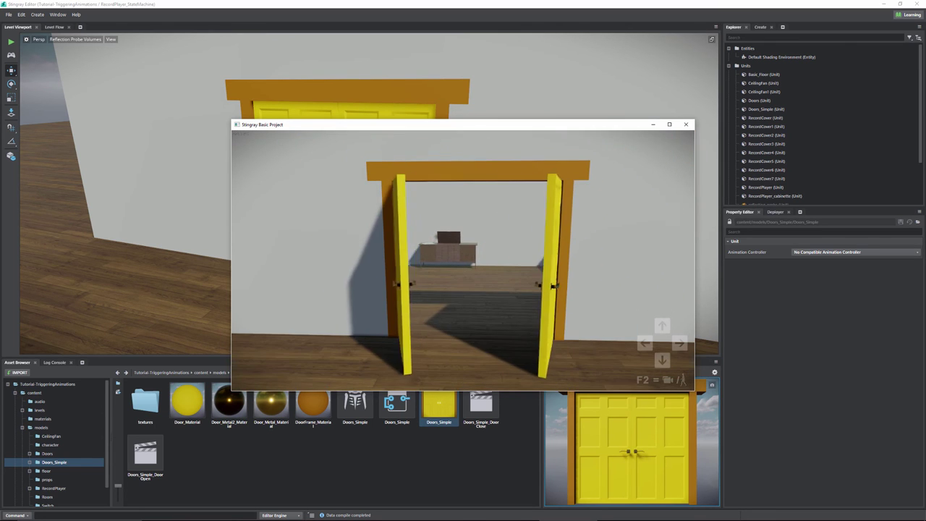
key("Up")
key("Down")
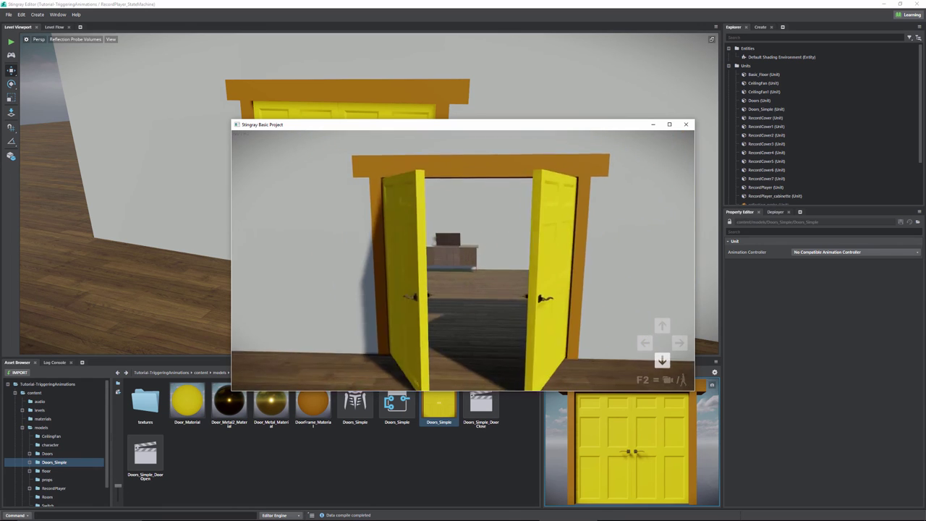
key("Up")
key("Down")
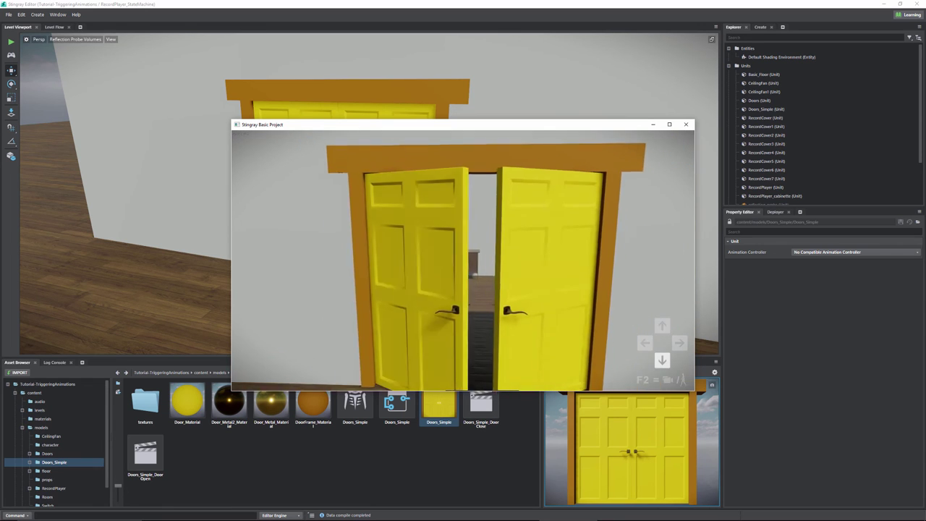
key("Up")
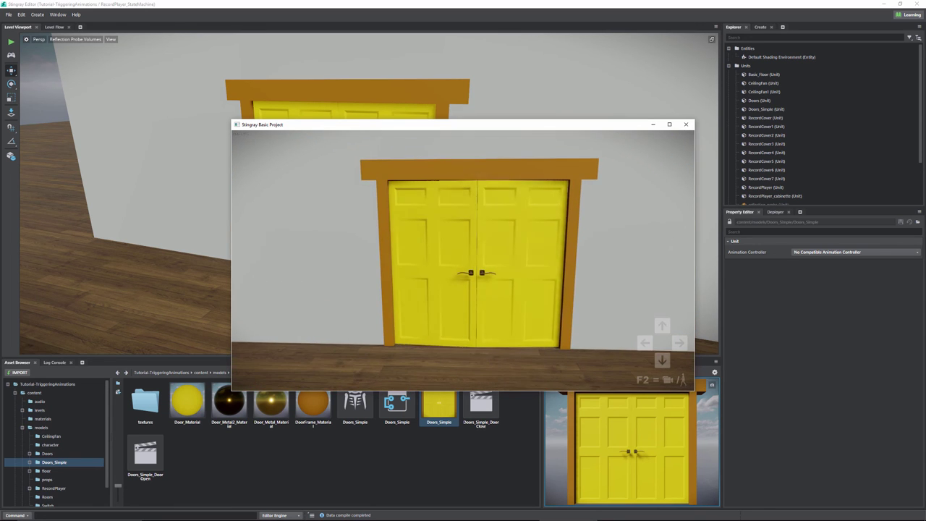
key("Up")
key("Down")
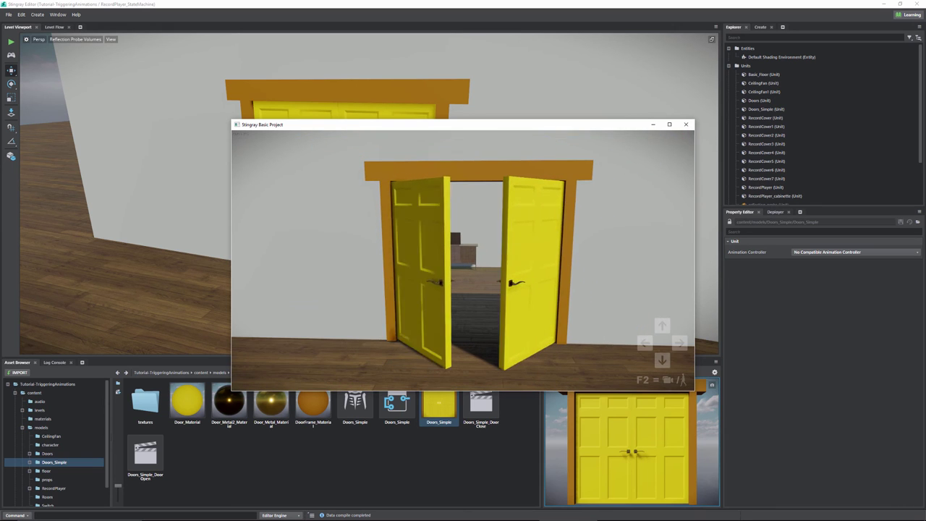
- View the double doors from both sides, approach and back away again, and quit the test run from the main menu
key("Right")
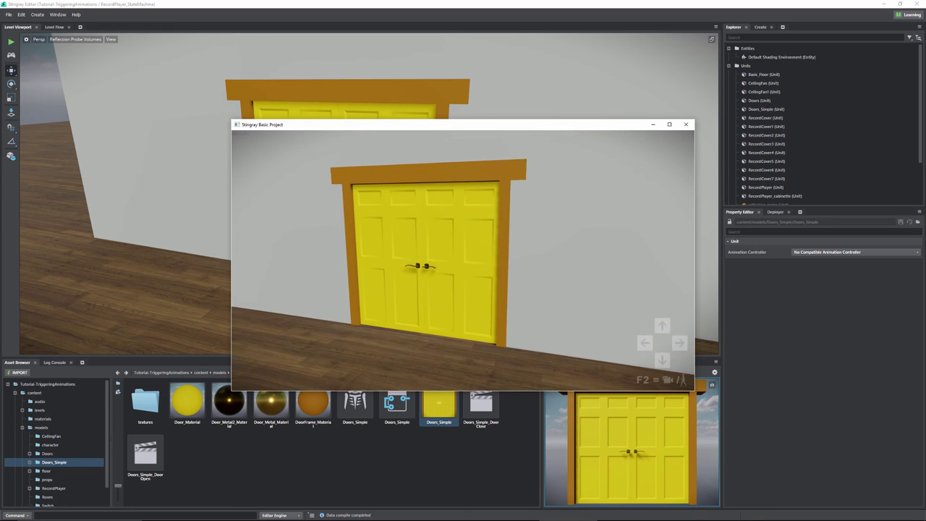
key("Left")
key("Right")
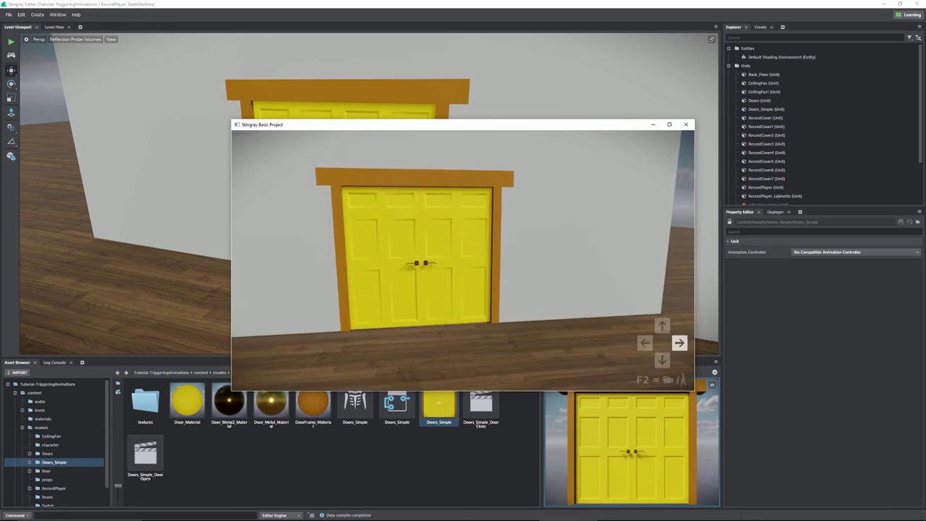
key("Up")
key("Left")
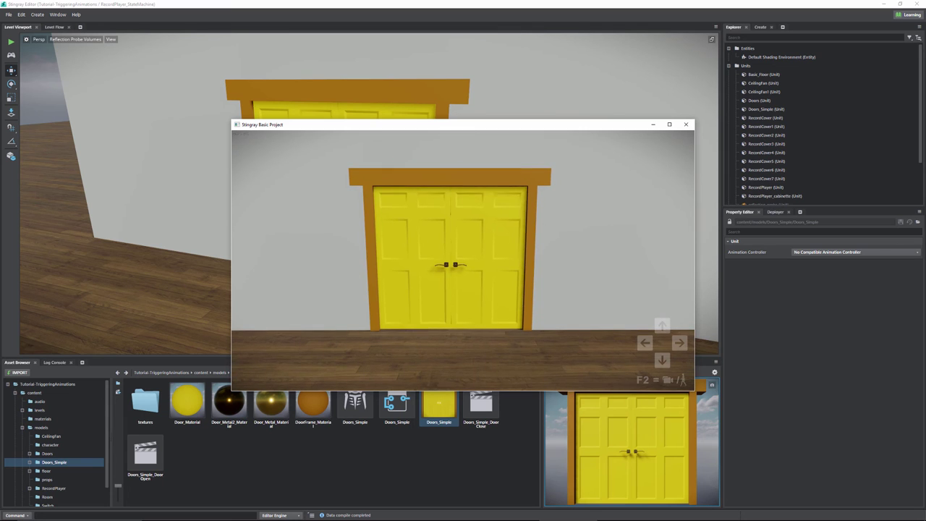
key("Up")
key("Down")
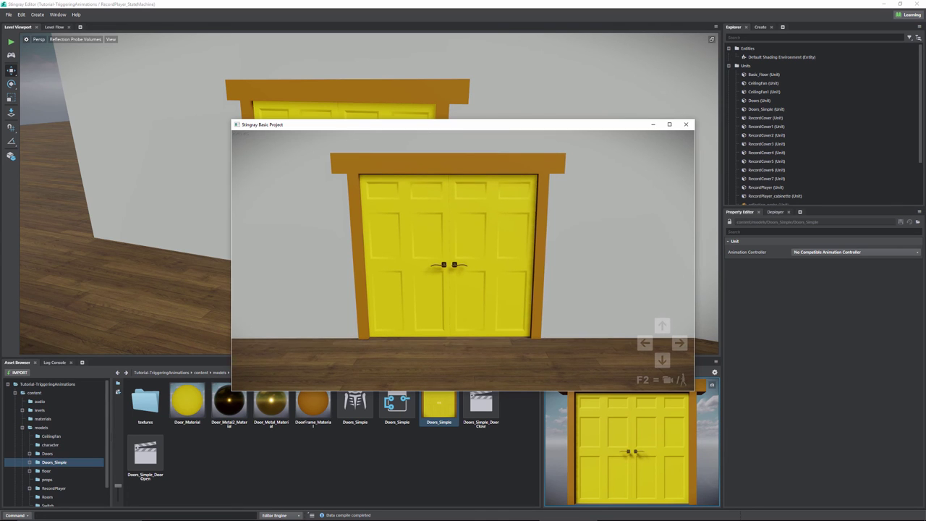
key("Up")
key("Down")
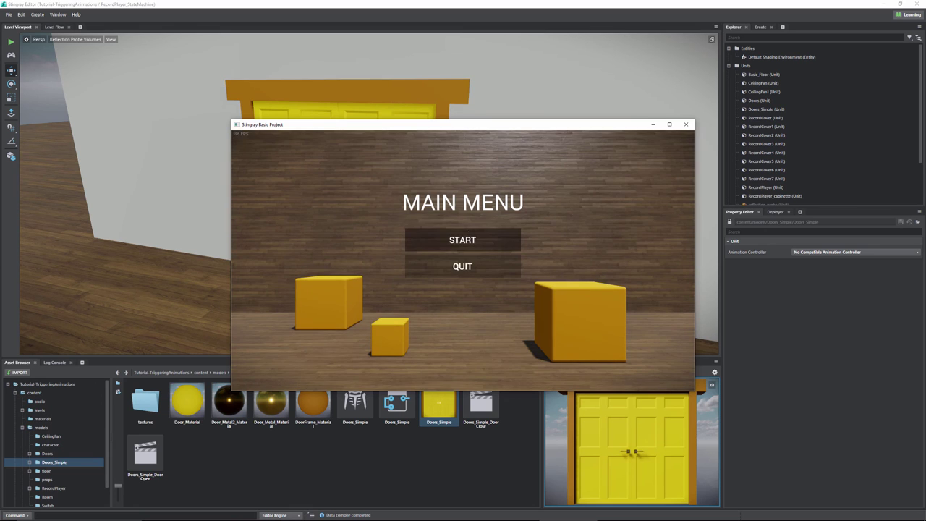
left_click(463, 267)
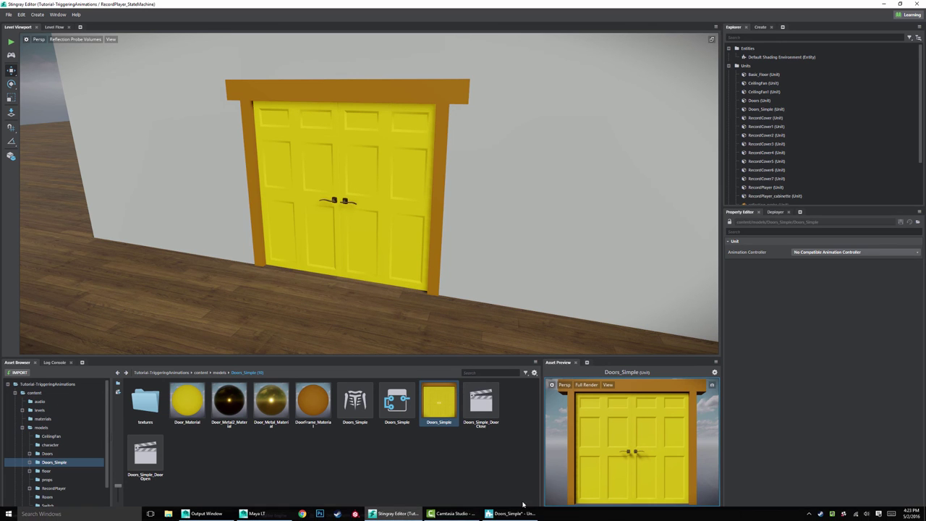
- Switch to the Unit Editor and examine the link from the DoorOpen clip to sfx_DoorOpen and the Audio group's external event nodes
left_click(512, 514)
middle_click_drag(614, 239, 524, 313)
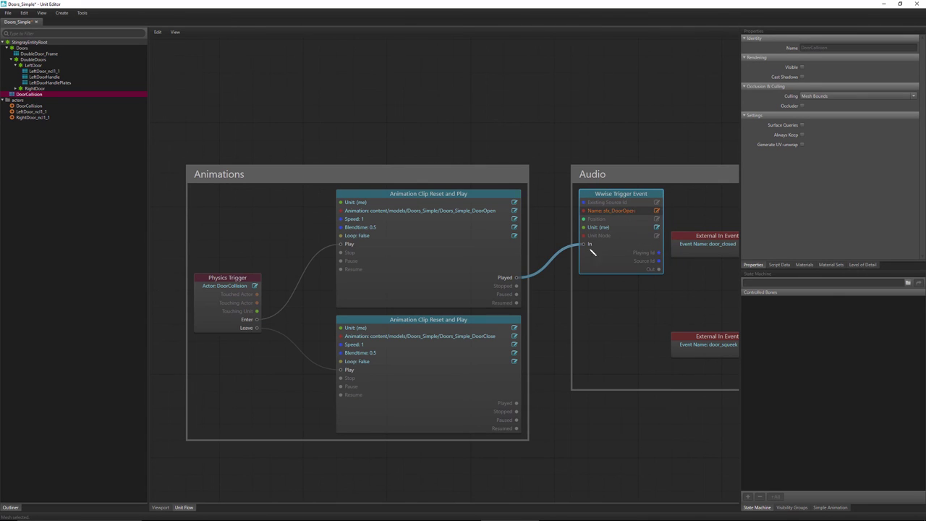
left_click_drag(553, 227, 555, 296)
middle_click_drag(659, 299, 318, 306)
left_click_drag(344, 230, 338, 400)
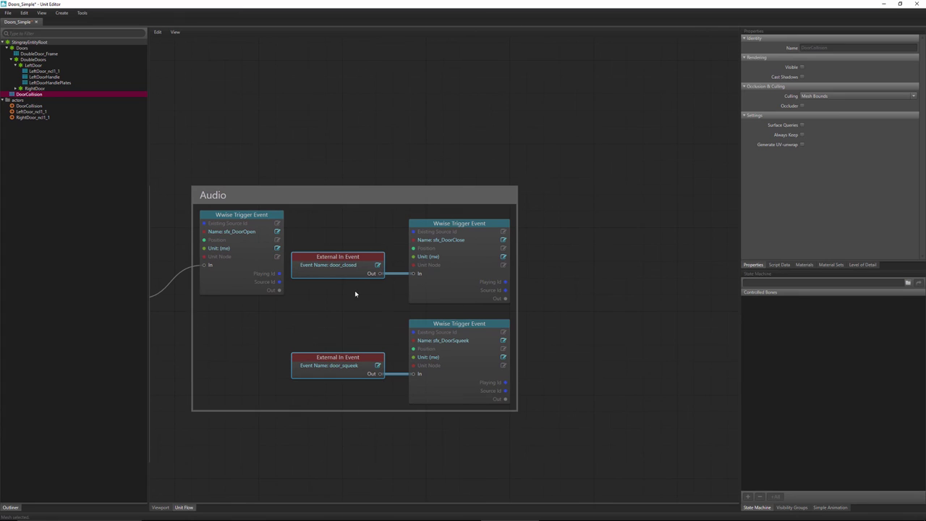
- Review the sfx_DoorClose and sfx_DoorSqueek trigger nodes and the door_squeek and door_closed external events that drive them
left_click(475, 226)
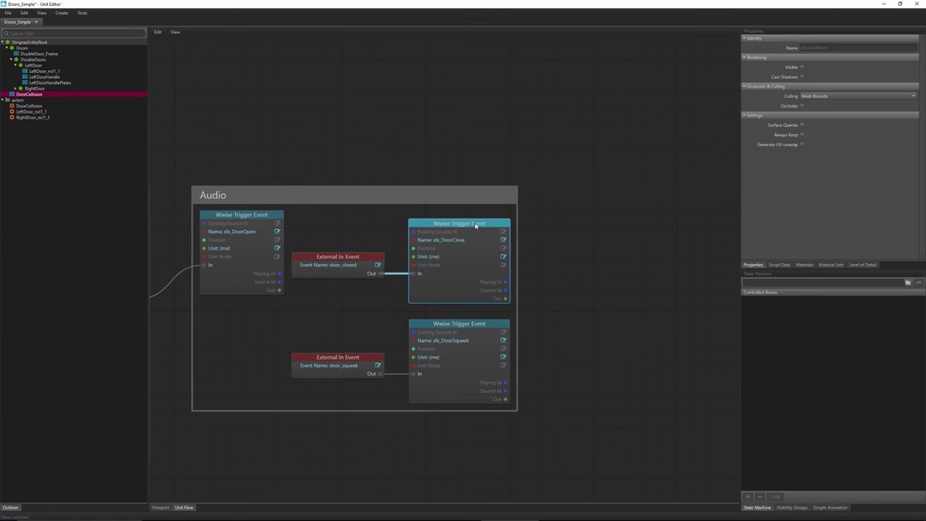
left_click(453, 325)
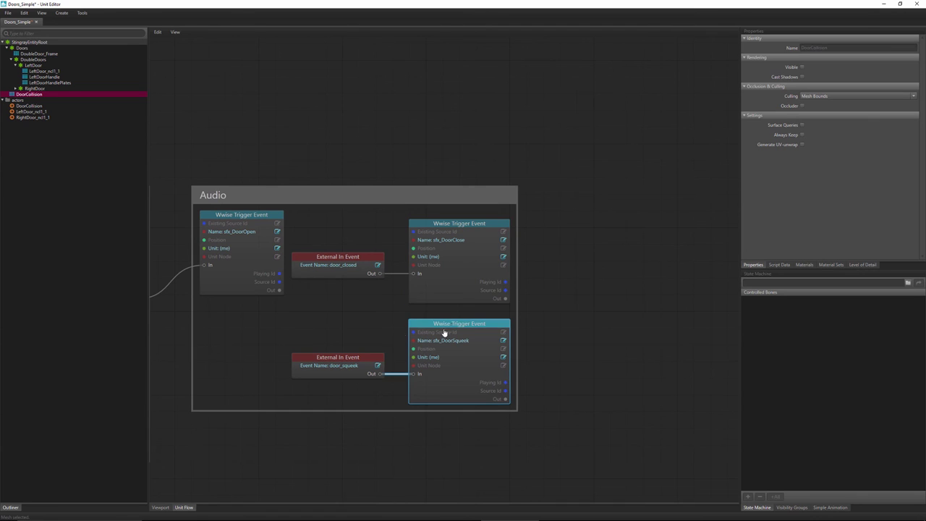
left_click_drag(337, 312, 347, 401)
left_click_drag(335, 314, 343, 249)
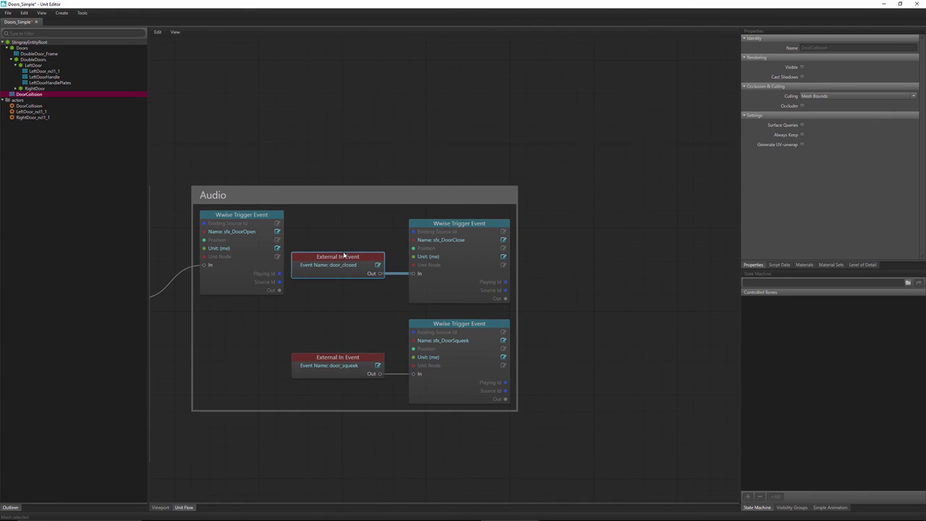
middle_click_drag(287, 109, 455, 161)
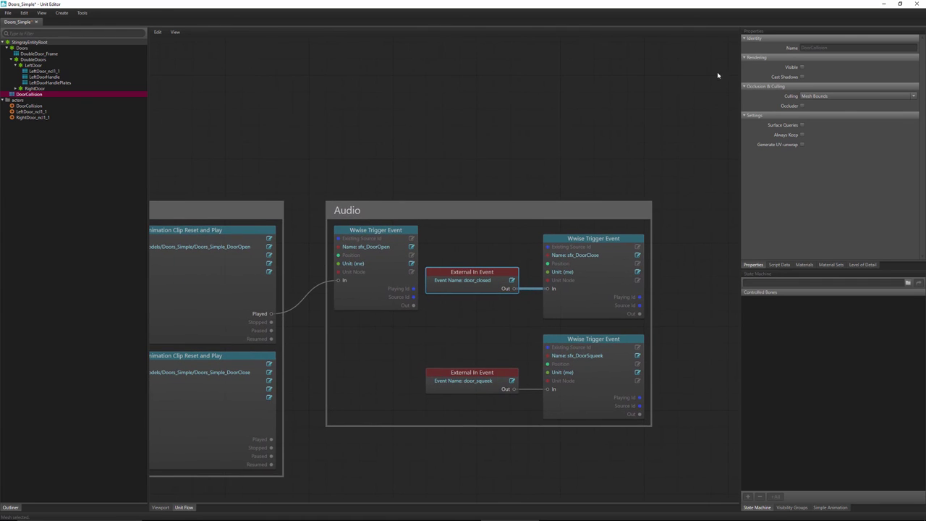
- Return to the Stingray Editor, preview the DoorClose and DoorOpen clips, and open Doors_Simple_DoorOpen in the Anim Clip editor
left_click(882, 4)
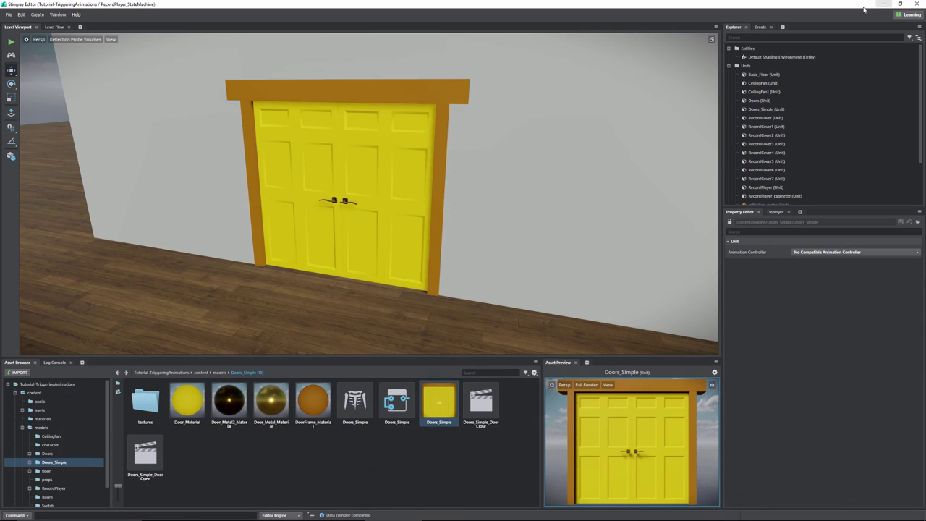
left_click(481, 403)
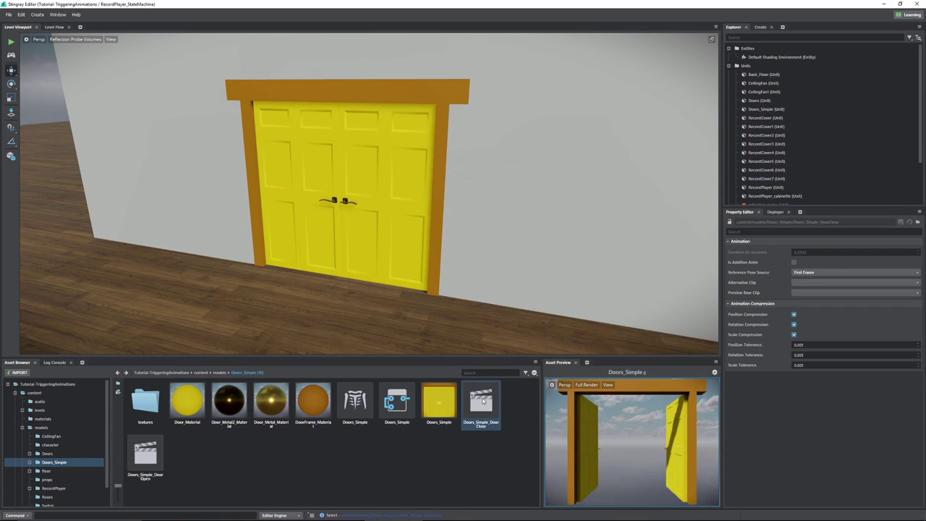
left_click(148, 466)
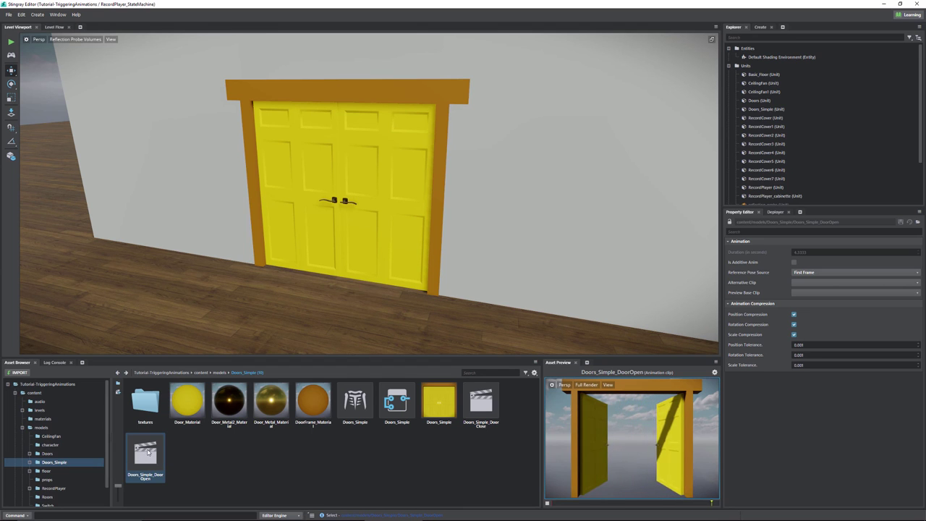
double_click(146, 452)
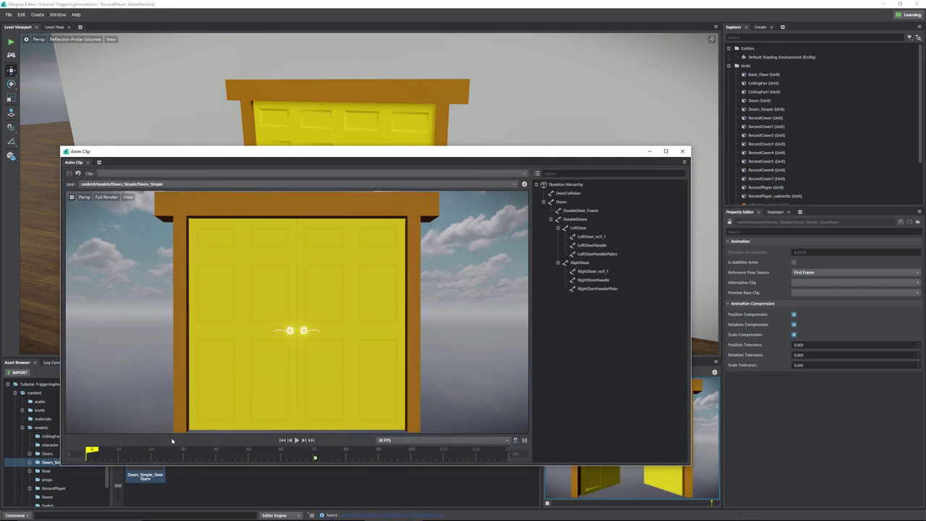
- Scrub the DoorOpen clip to its flow event marker just past frame 70 and select the marker to inspect its properties
left_click(139, 449)
left_click_drag(180, 450, 285, 449)
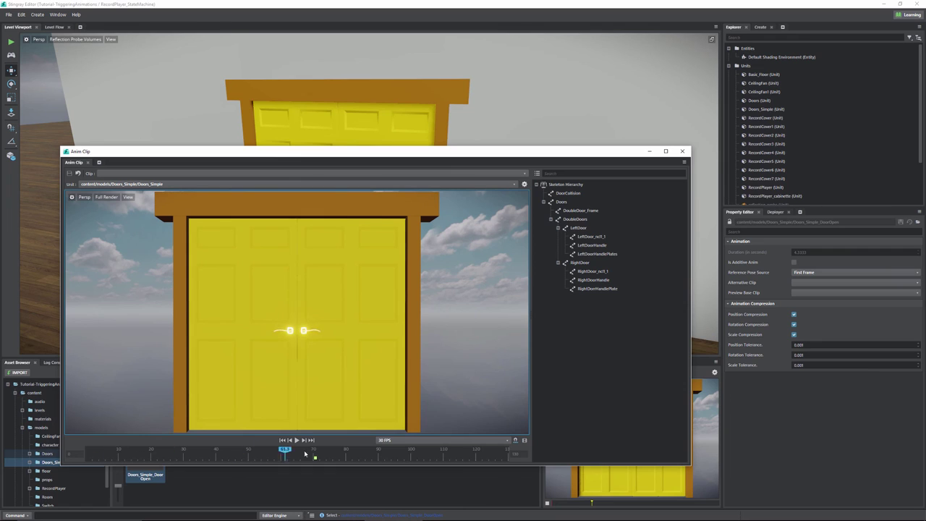
left_click(317, 452)
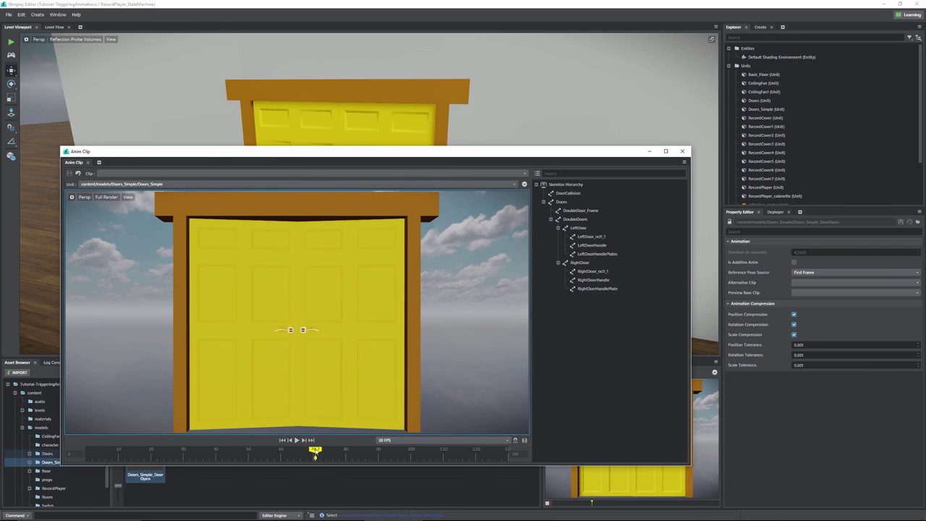
left_click(315, 457)
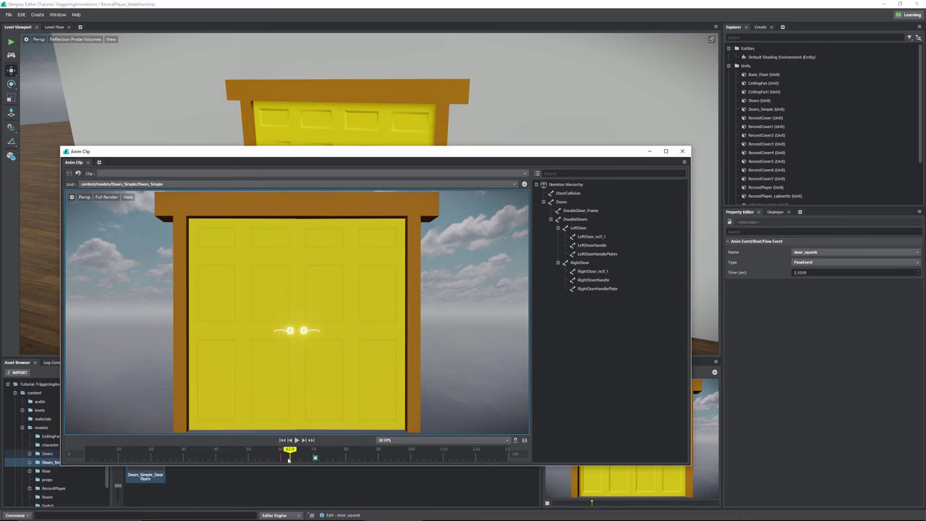
- Add a new flow event named test at frame 75 of the DoorOpen clip
right_click(360, 455)
mouse_move(377, 467)
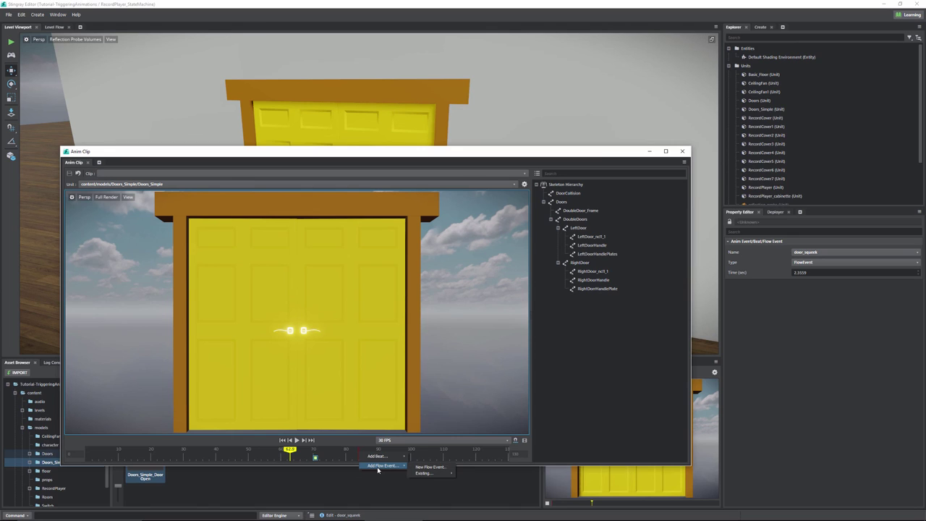
left_click(429, 467)
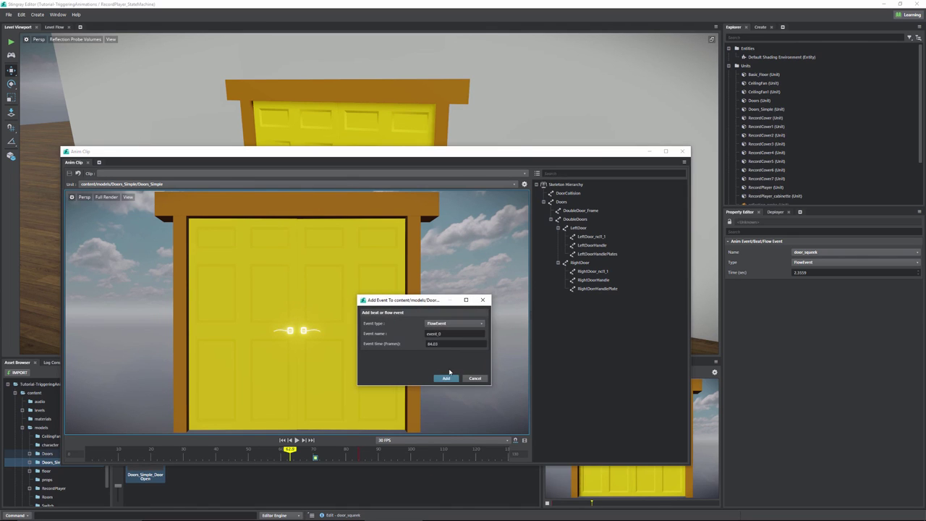
double_click(450, 333)
key("Tab")
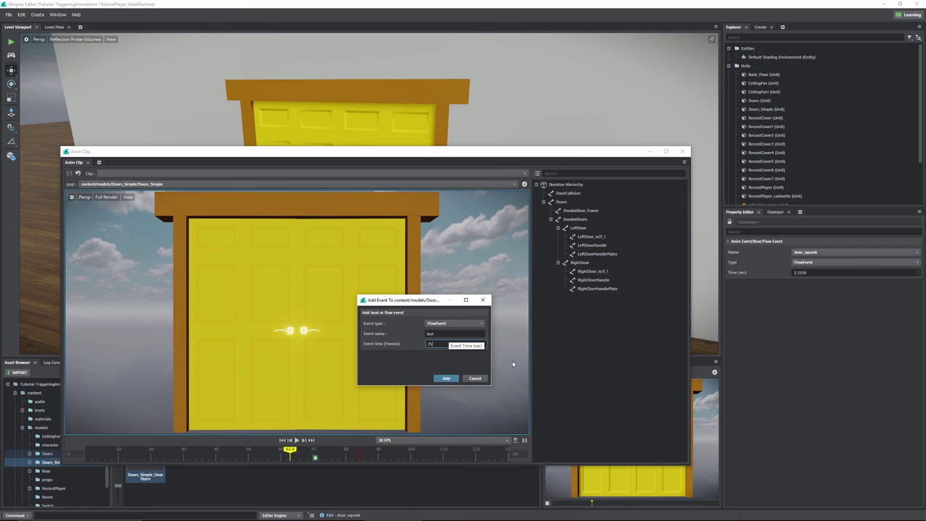
left_click(446, 378)
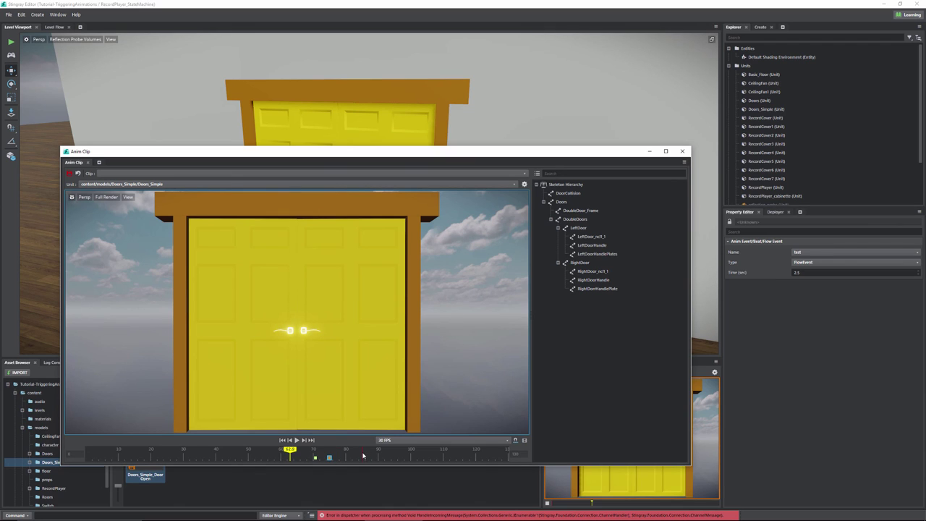
- Scrub to the door_squeek marker, close the clip editor, discard the changes to Doors_Simple_DoorOpen, and select the Doors_Simple unit
left_click_drag(290, 450, 315, 452)
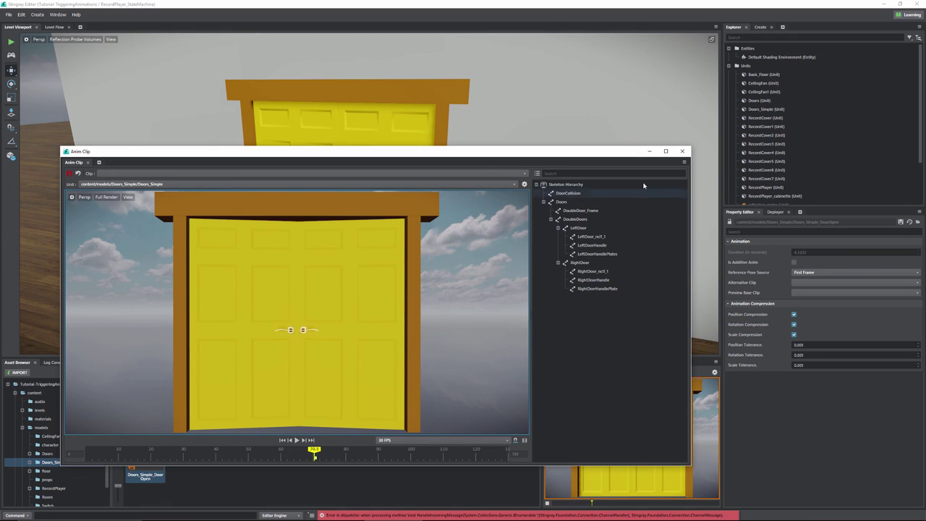
left_click(682, 151)
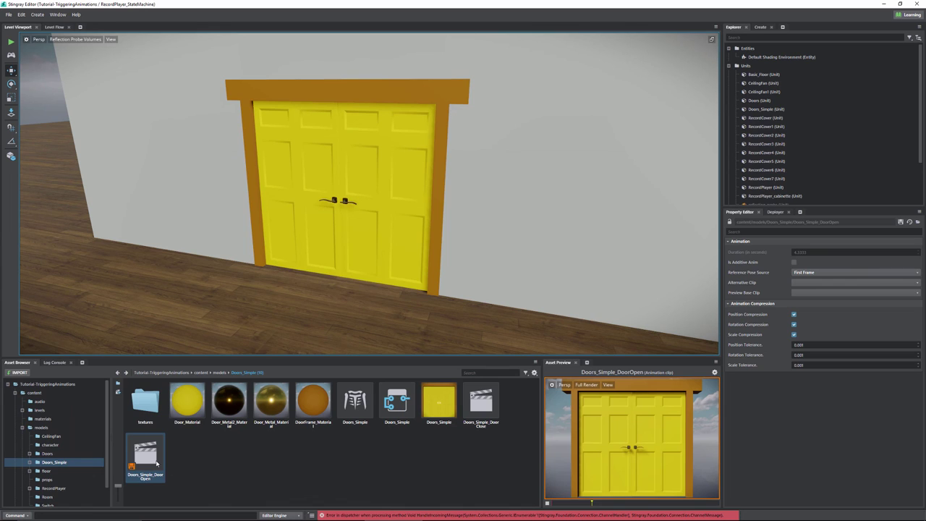
right_click(156, 464)
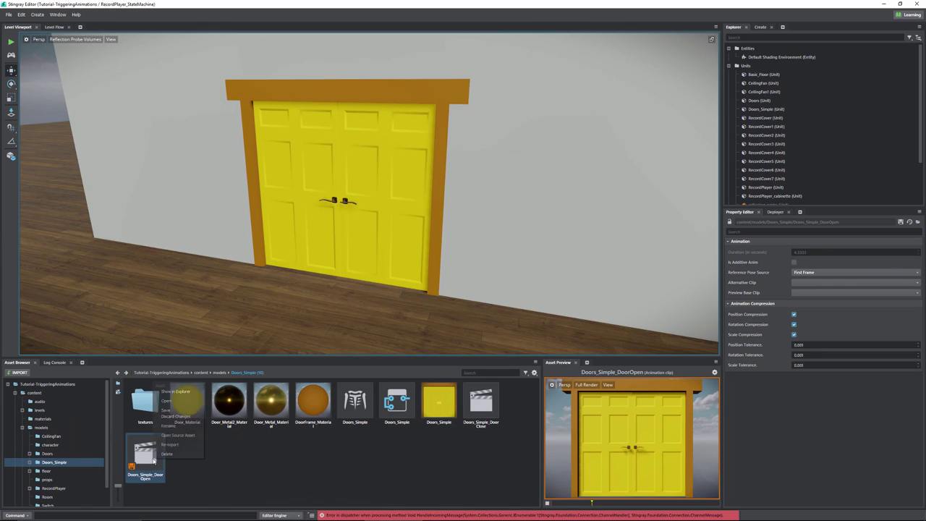
left_click(180, 417)
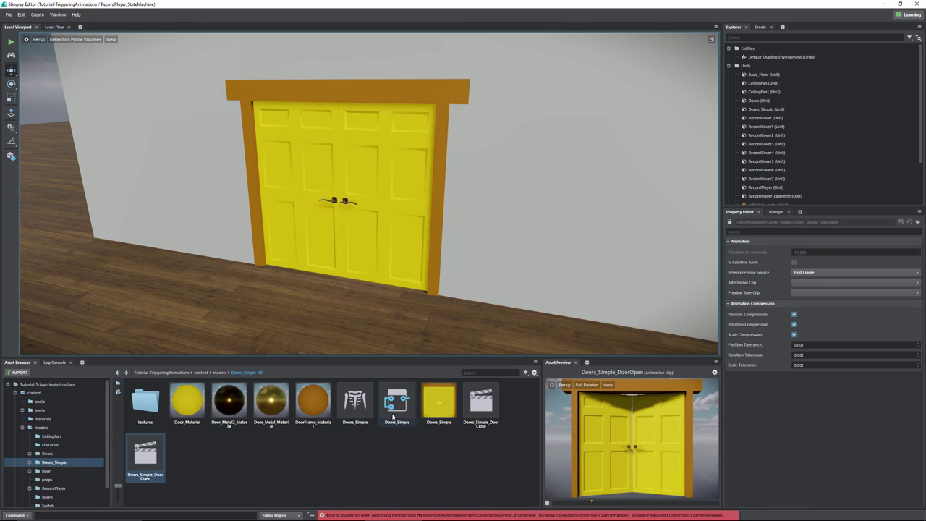
left_click(443, 404)
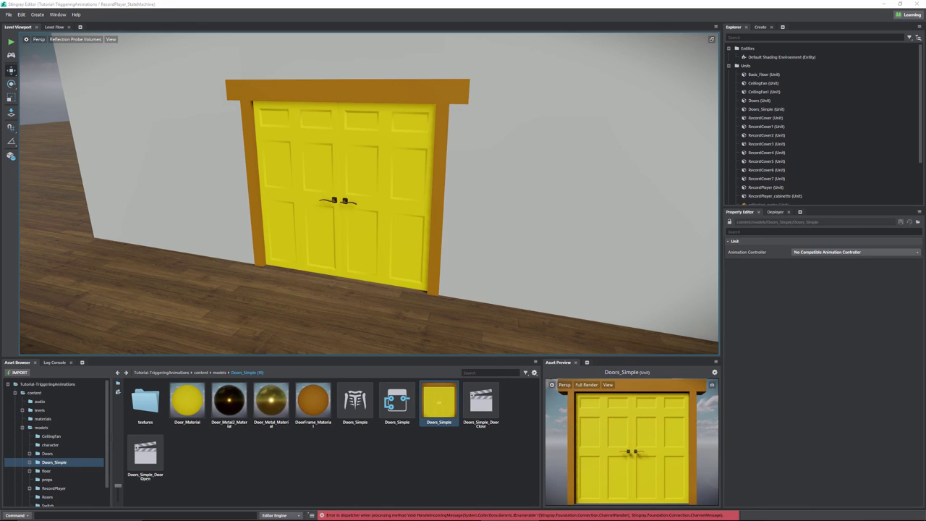
- Switch to the Unit Editor and select the door_squeek External In Event node in the Audio group to review its sound trigger
mouse_move(613, 515)
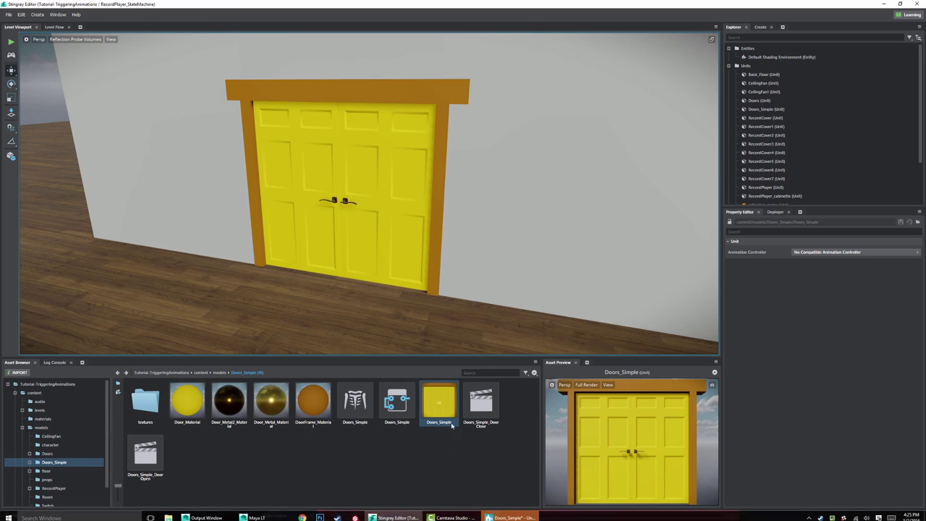
left_click(510, 515)
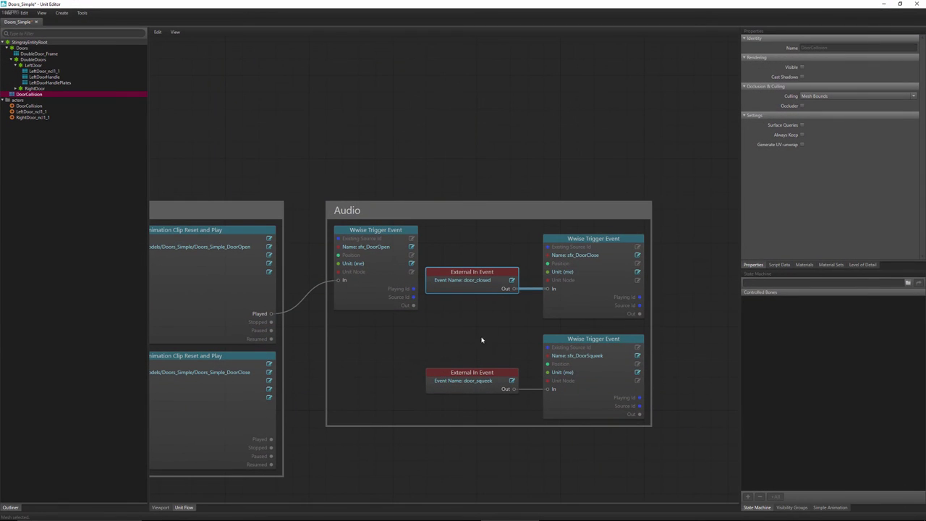
middle_click_drag(482, 341, 398, 330)
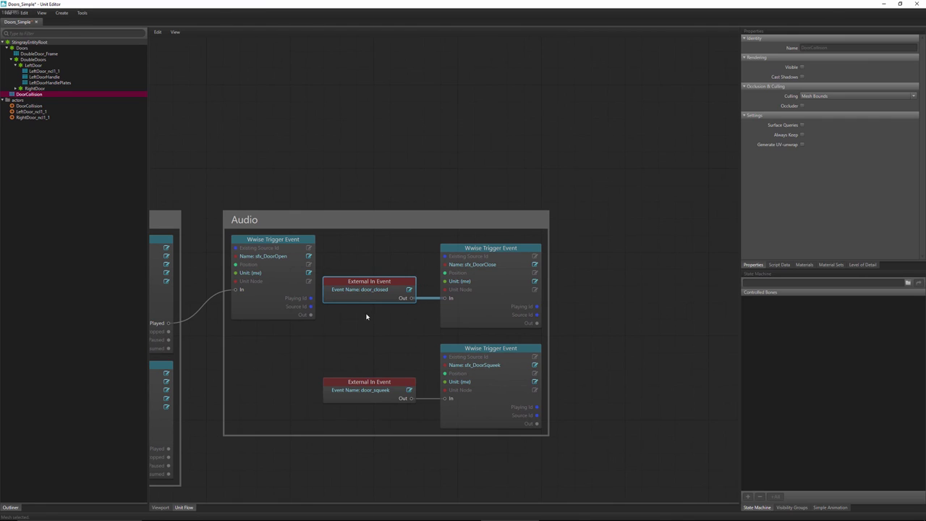
left_click(375, 384)
left_click_drag(371, 344, 371, 426)
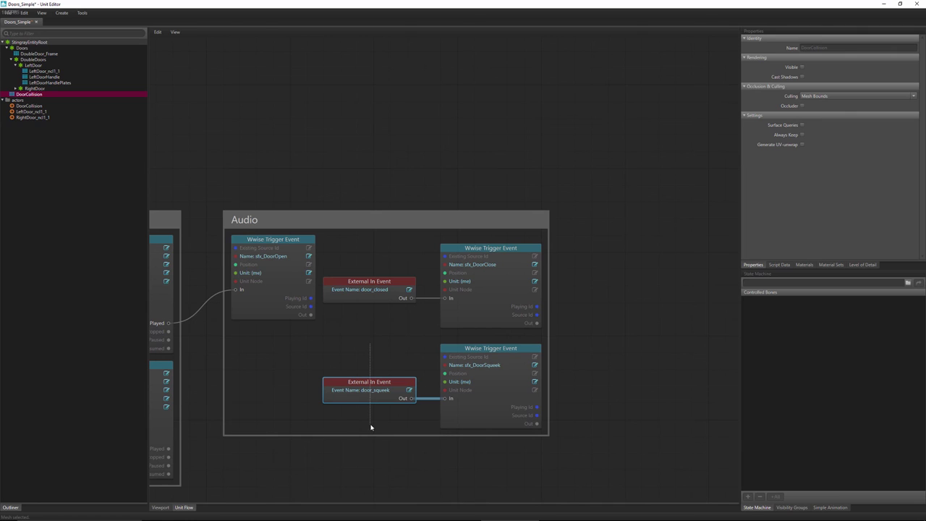
left_click_drag(370, 427, 371, 427)
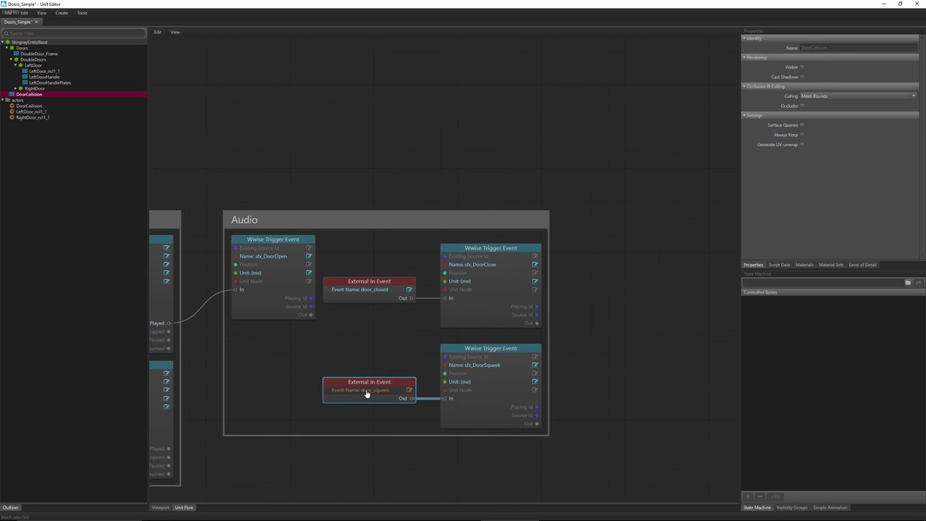
- Try out a new External In Event node and its event name entry above the Audio group, and delete the unnamed node
right_click(275, 76)
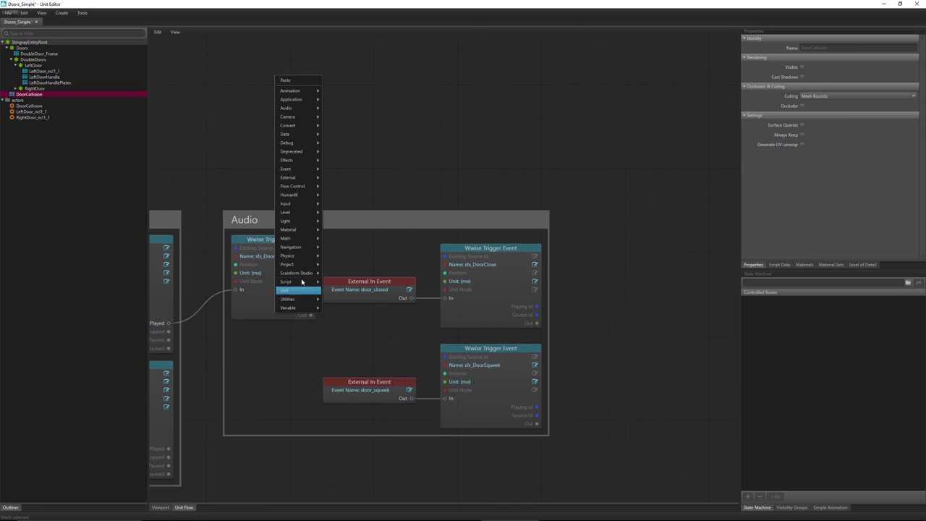
mouse_move(291, 179)
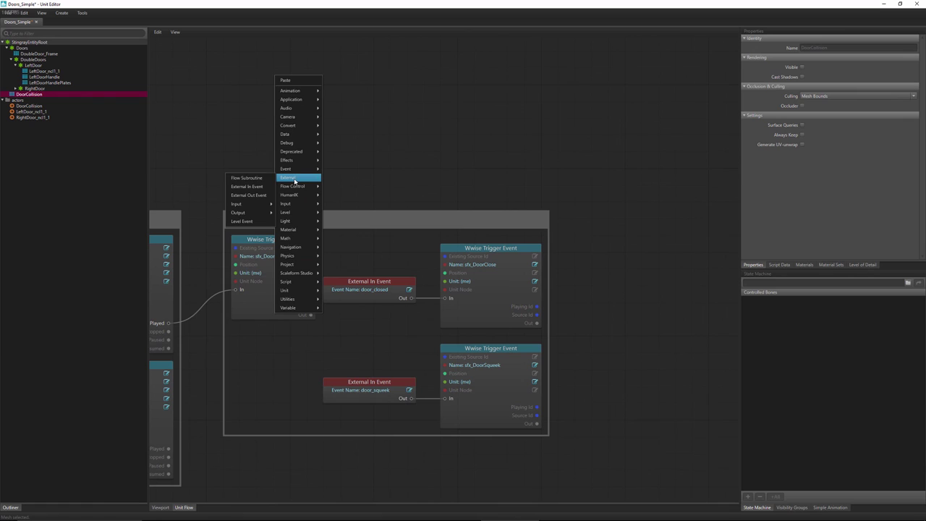
left_click(247, 187)
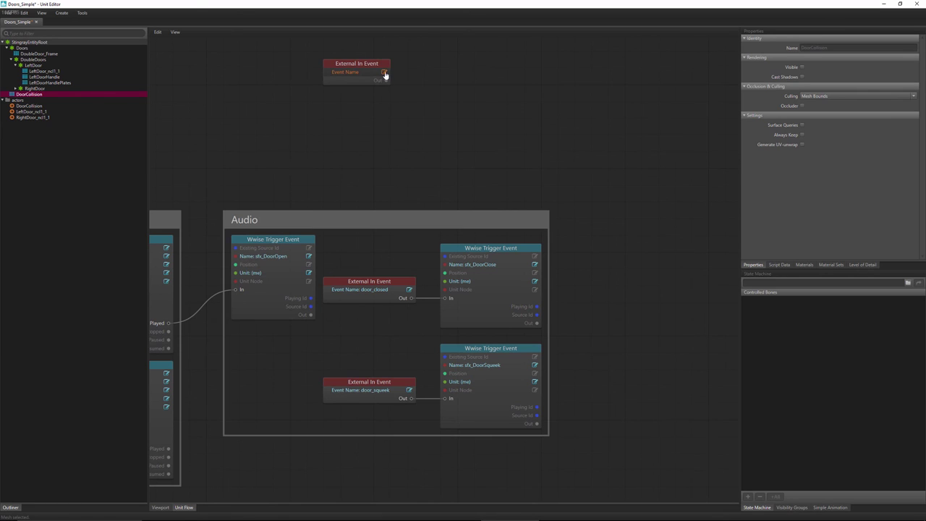
left_click(384, 72)
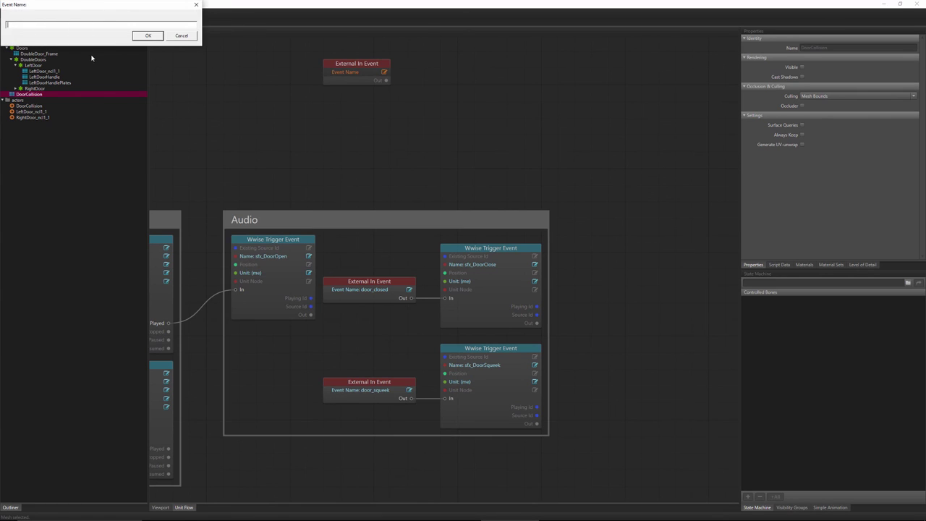
key("Escape")
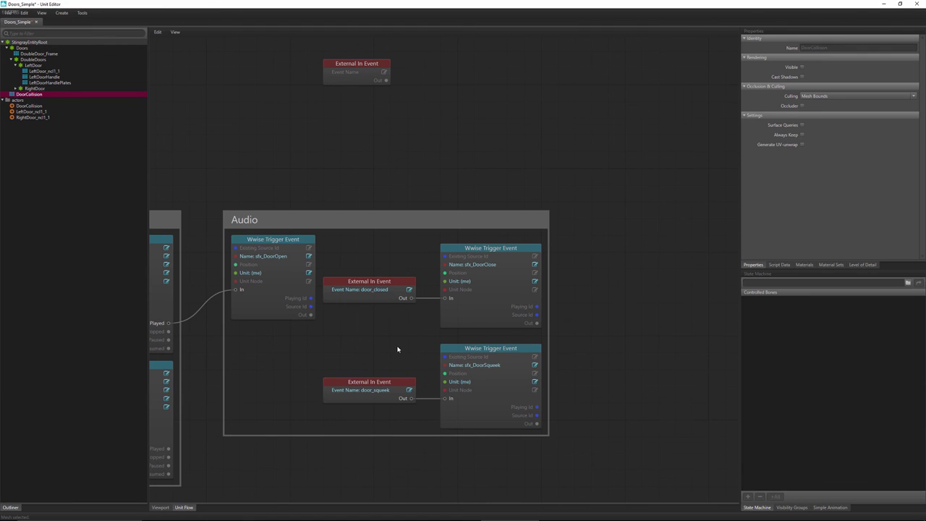
left_click_drag(348, 46, 346, 119)
key("Delete")
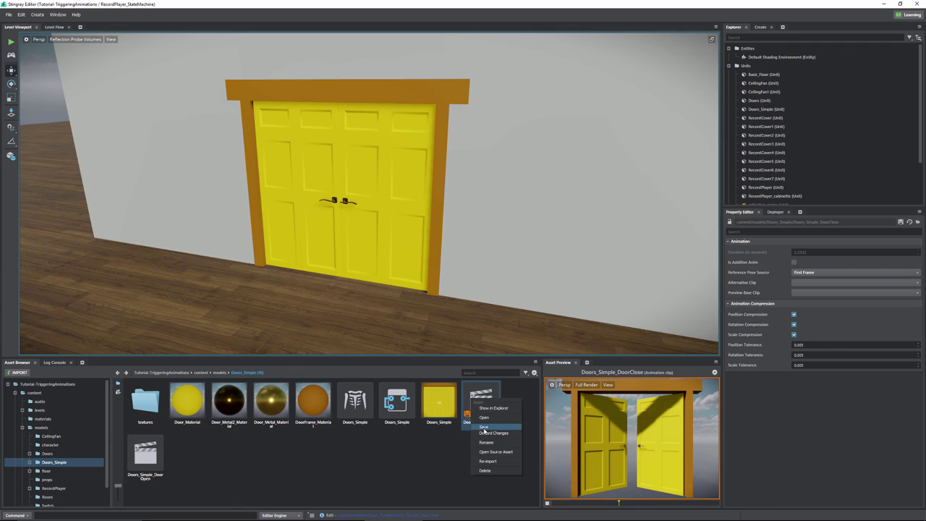
- Save the Doors_Simple_DoorClose clip in the Stingray Editor and bring the record player cabinet into view in the level
left_click(484, 428)
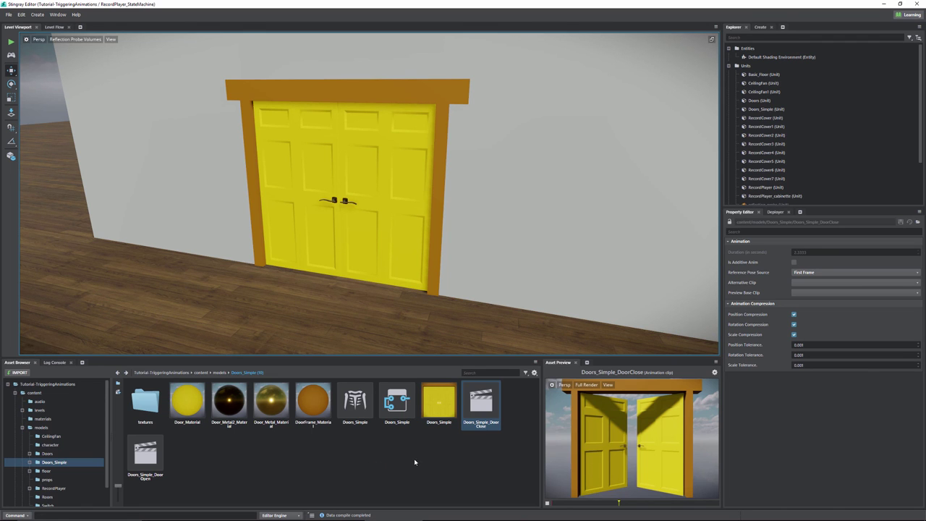
left_click_drag(405, 253, 423, 245, "alt")
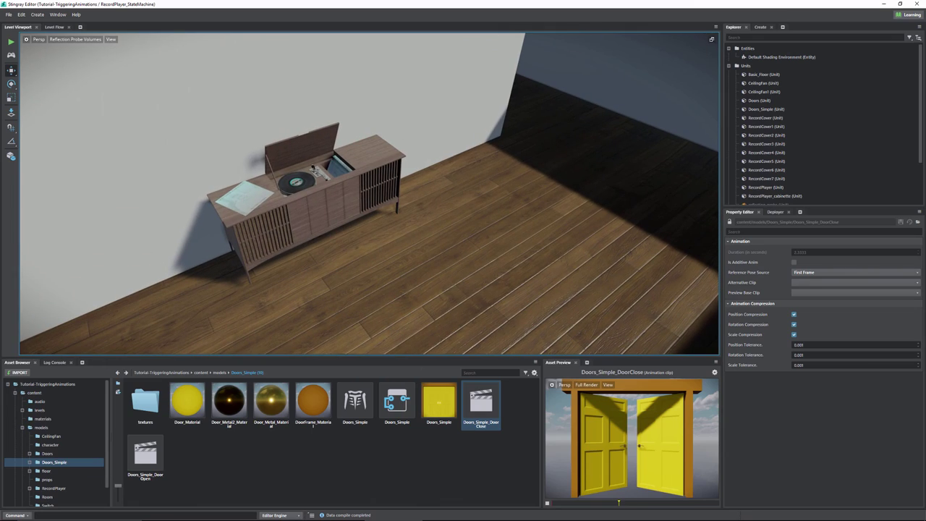